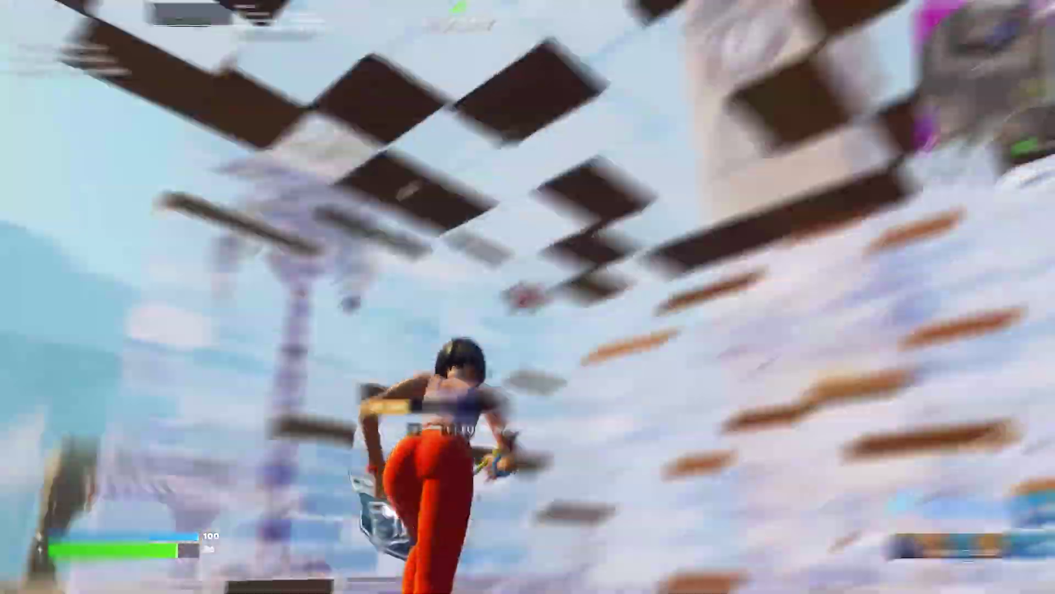
# Build and edit wood walls, ramps, floors and stairs in the Fortnite match, then exit to the desktop.
pyautogui.click(527, 297)
pyautogui.click(528, 297)
pyautogui.click(528, 297)
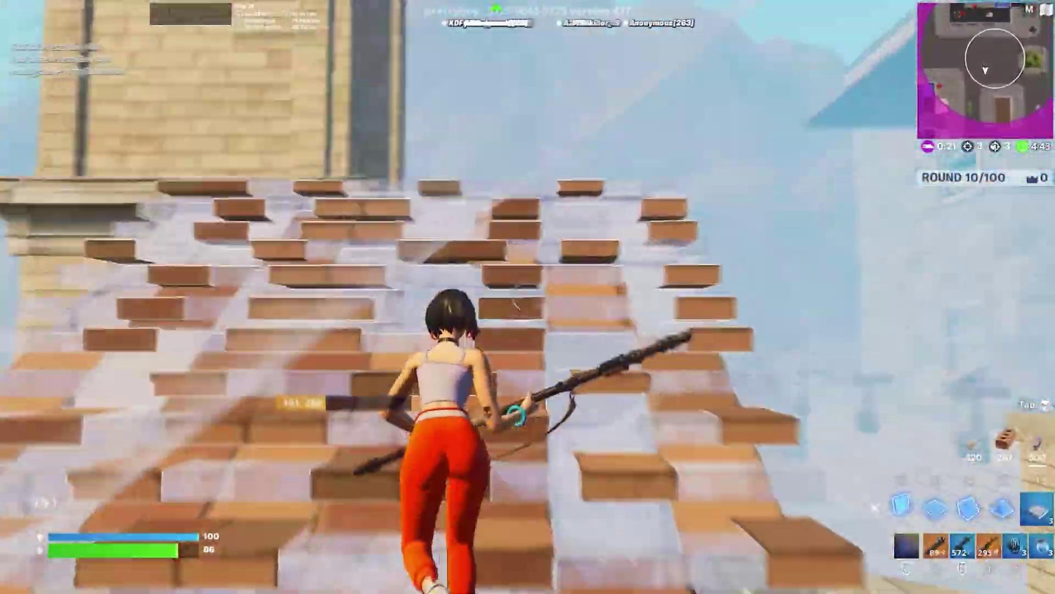
pyautogui.click(528, 297)
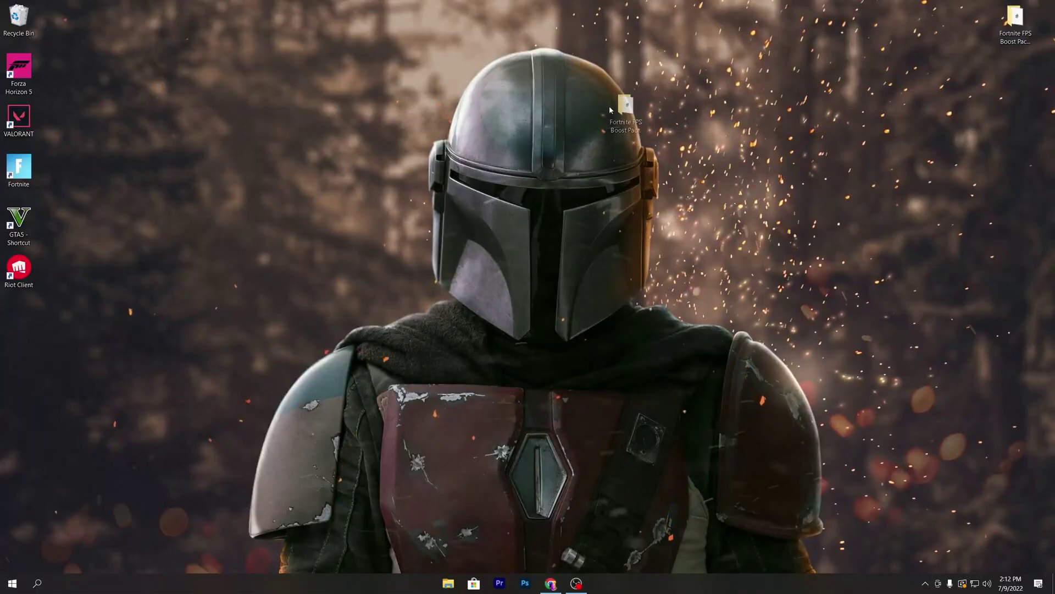
pyautogui.hotkey('ctrl', 'v')
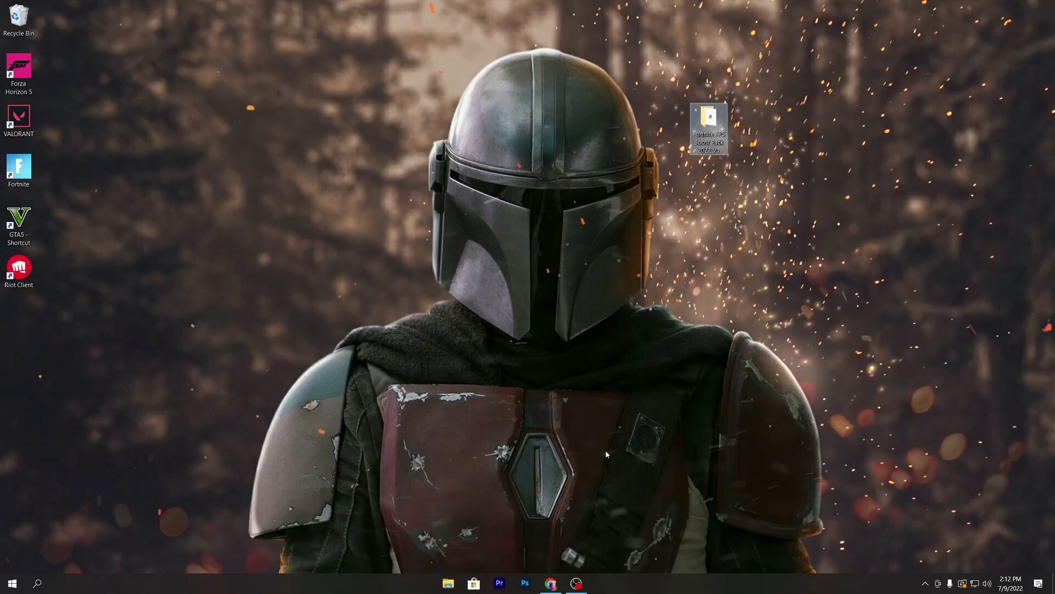
# Open the uptopacks.com '3 Quick Tips' FPS boost post in Chrome, scroll to its download link, then minimize Chrome.
pyautogui.click(551, 584)
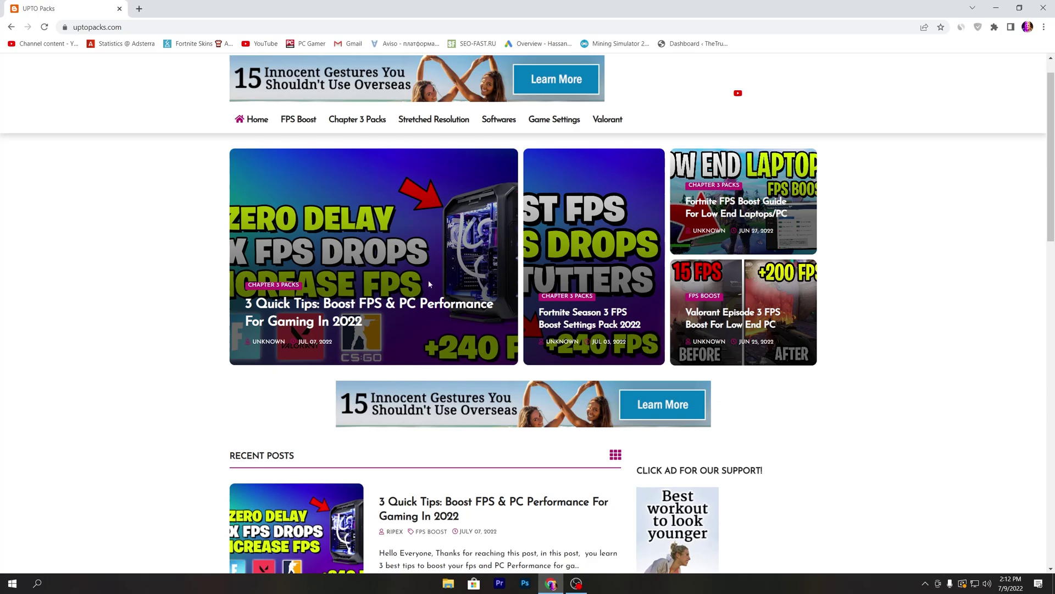
pyautogui.scroll(-4, 429, 284)
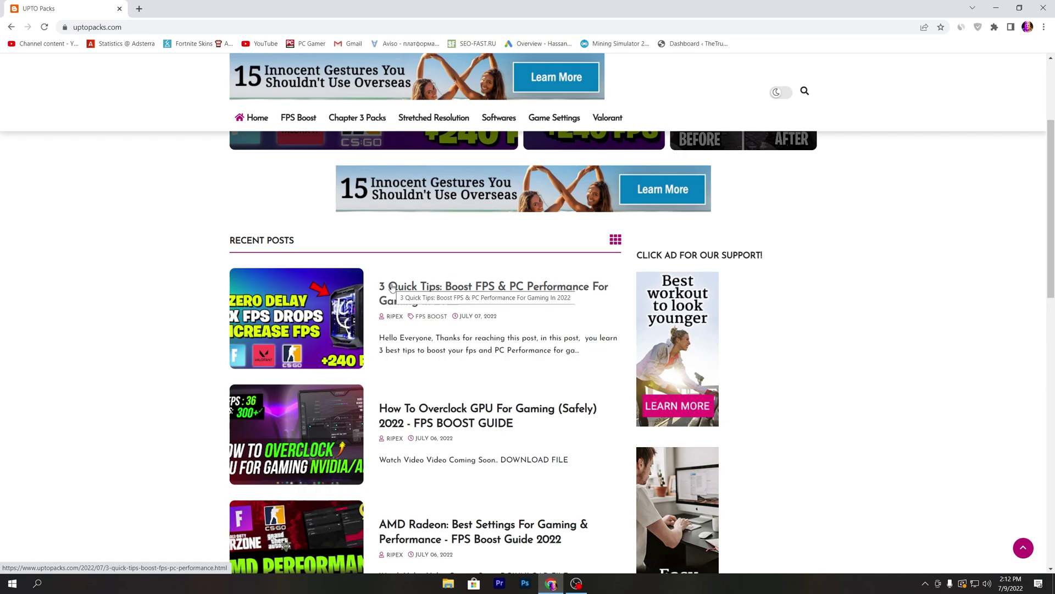
pyautogui.click(304, 312)
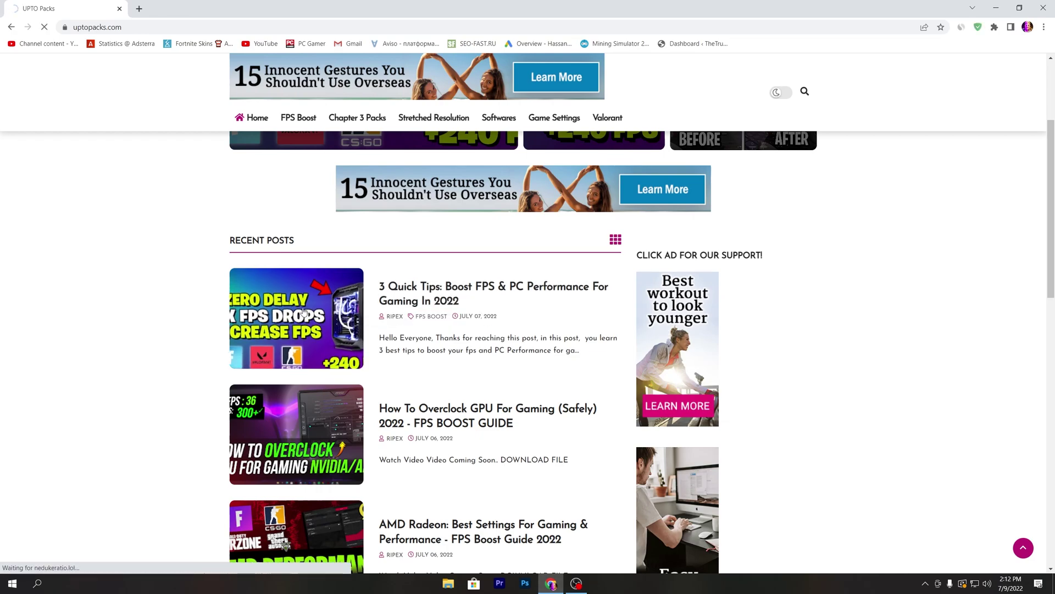
pyautogui.scroll(-3, 369, 283)
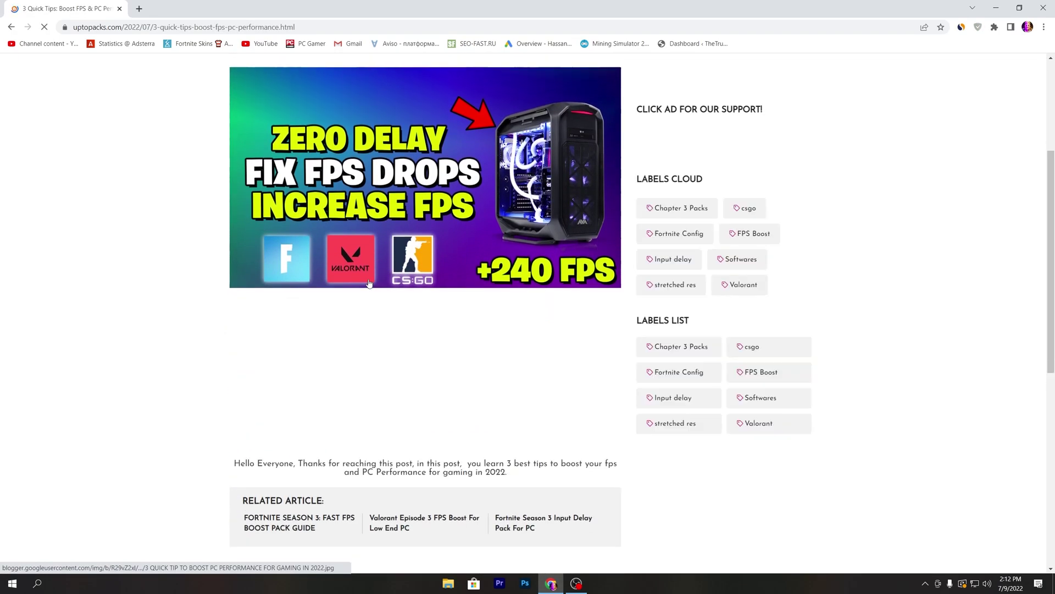
pyautogui.scroll(-4, 370, 283)
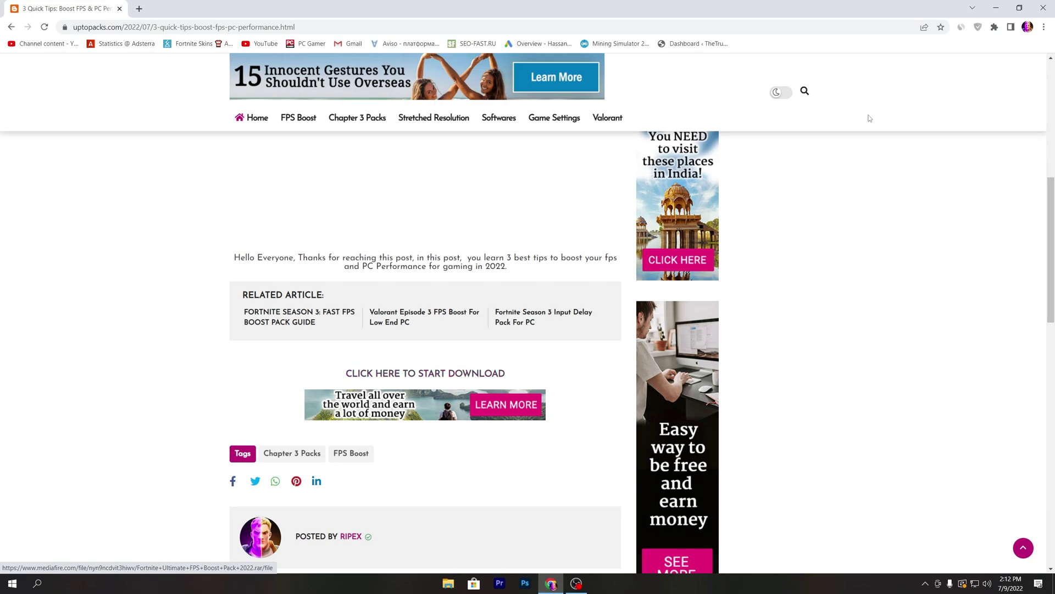
pyautogui.press('super+d')
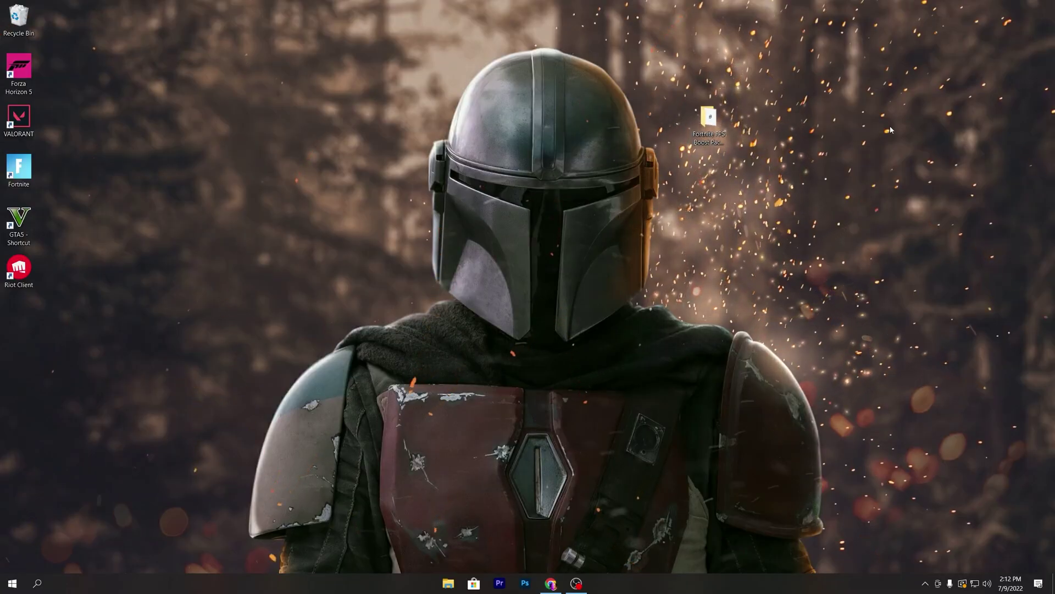
# Move the Fortnite FPS Boost Pack 2022 V1 folder left on the desktop and open it in File Explorer.
pyautogui.moveTo(706, 118); pyautogui.dragTo(354, 129)
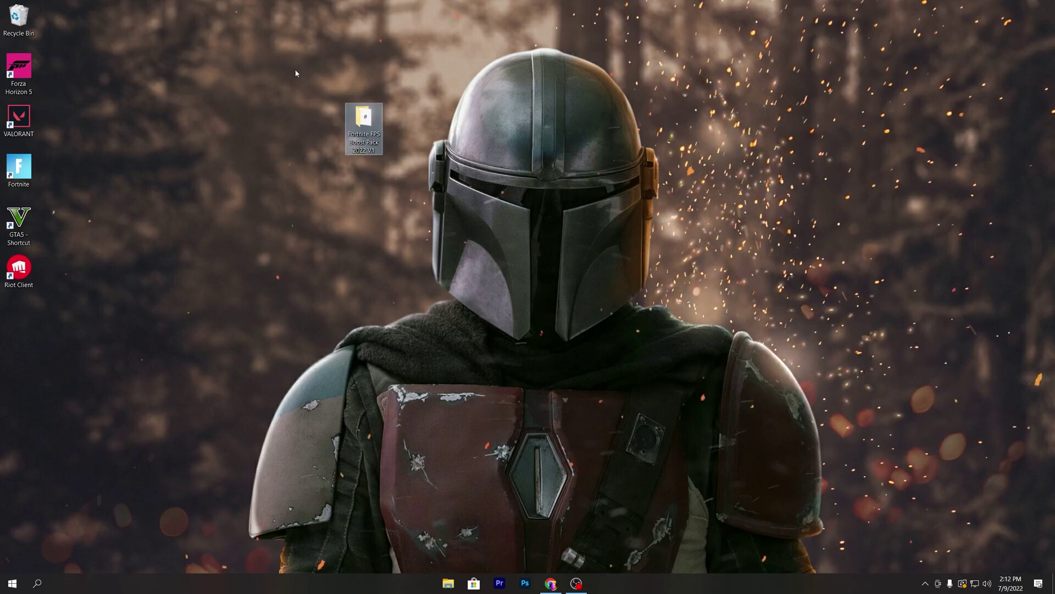
pyautogui.doubleClick(364, 123)
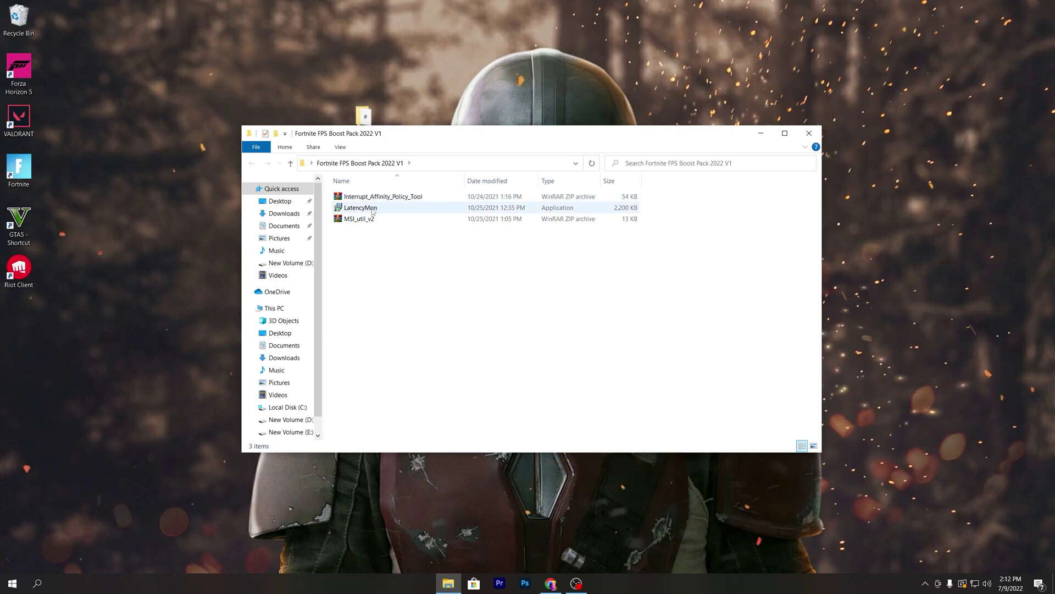
# Install LatencyMon with the default folders and a desktop shortcut, then launch it and reposition its window.
pyautogui.moveTo(382, 209)
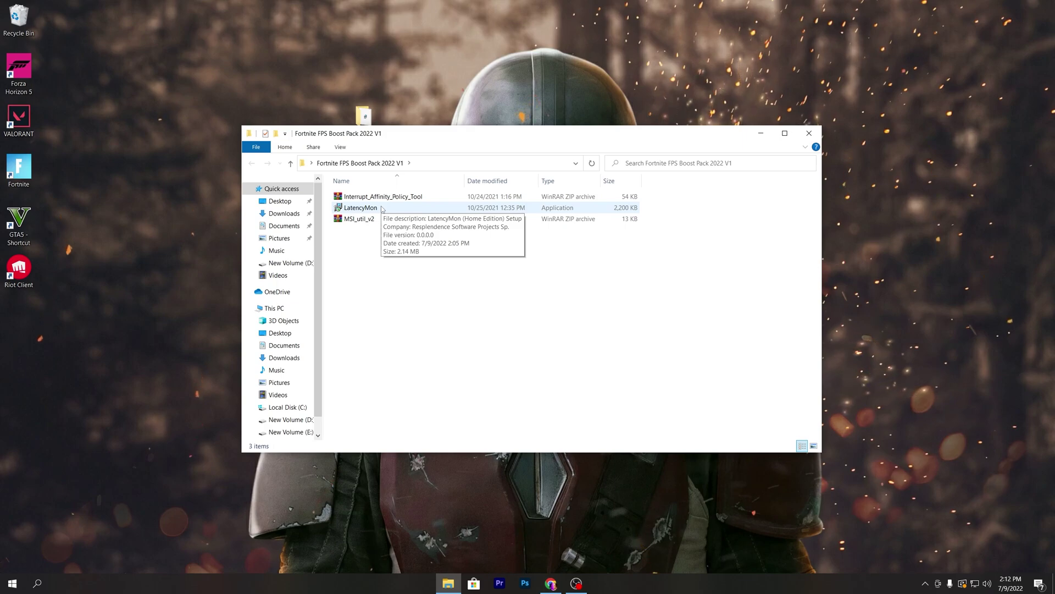
pyautogui.doubleClick(382, 209)
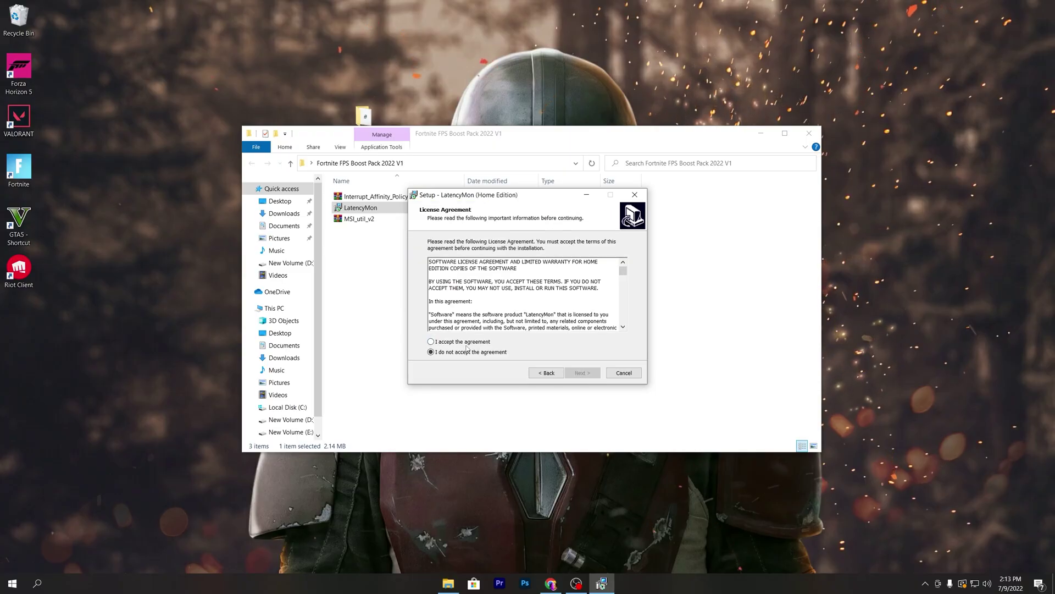
pyautogui.click(431, 339)
pyautogui.click(582, 373)
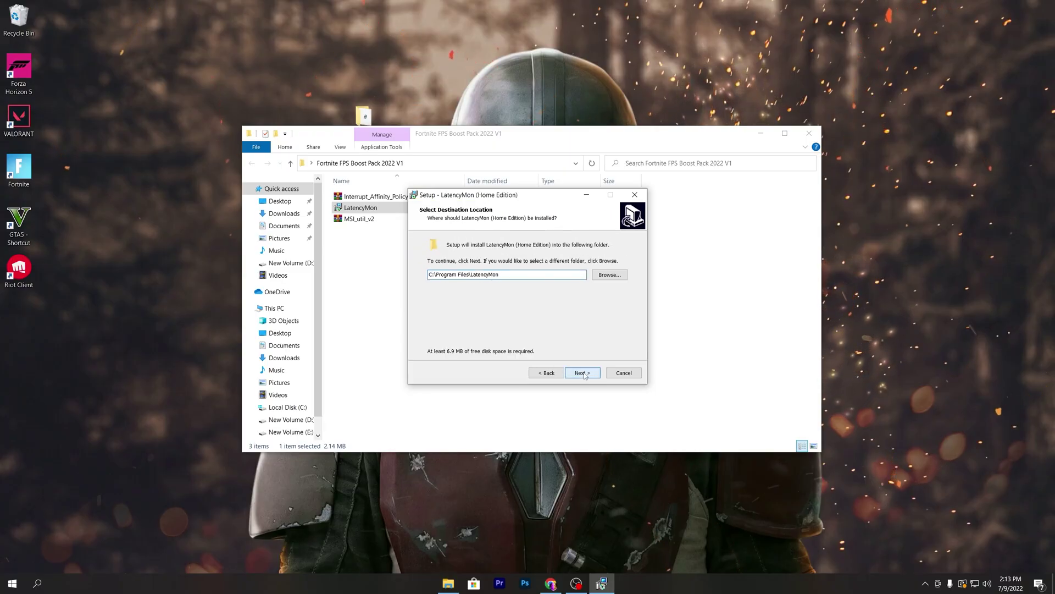
pyautogui.click(583, 372)
pyautogui.click(583, 373)
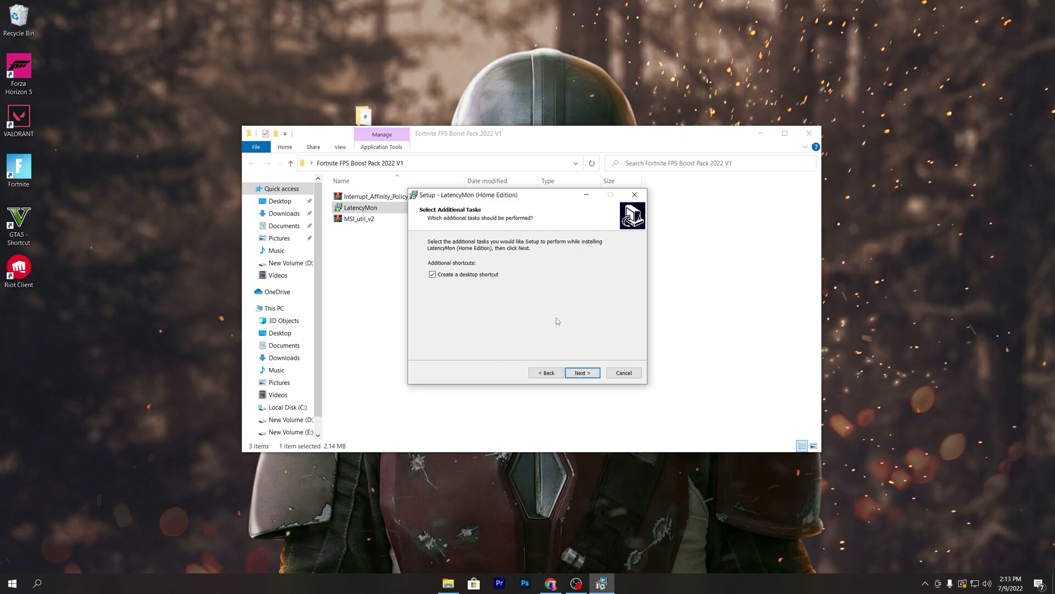
pyautogui.click(589, 377)
pyautogui.click(588, 376)
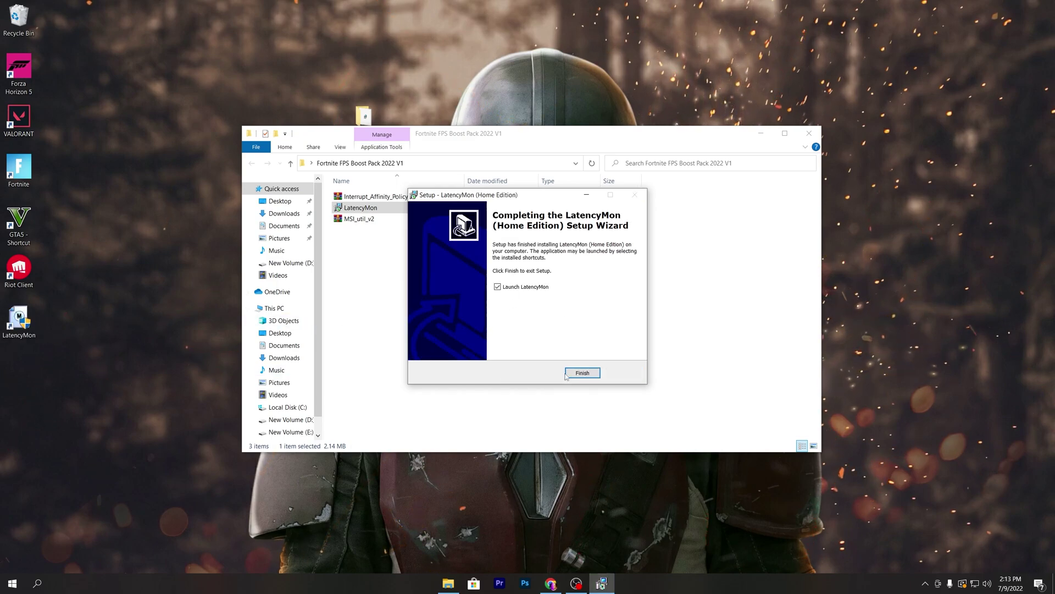
pyautogui.click(582, 374)
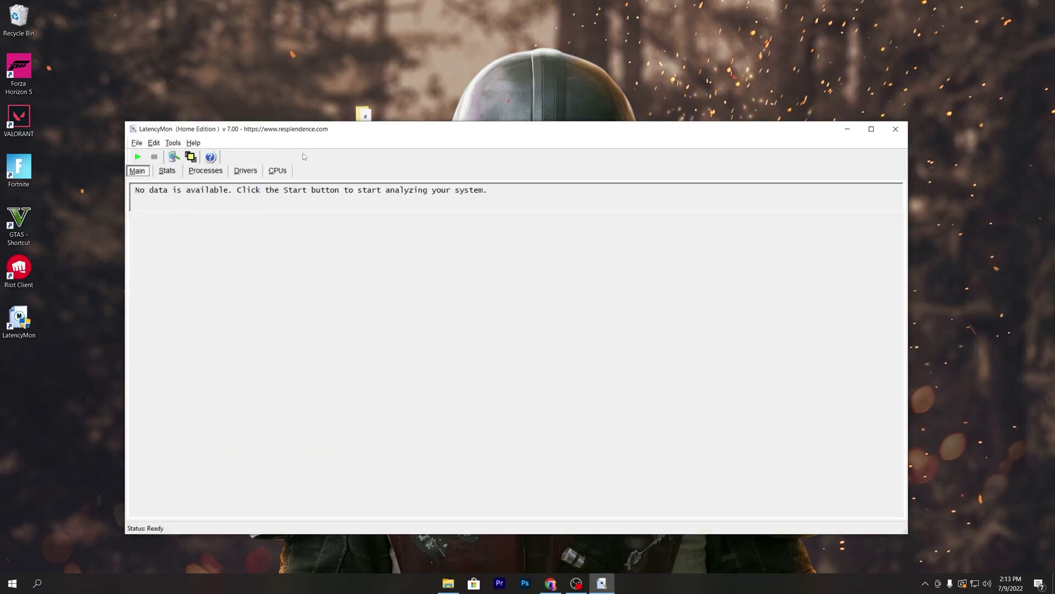
pyautogui.moveTo(302, 132); pyautogui.dragTo(333, 110)
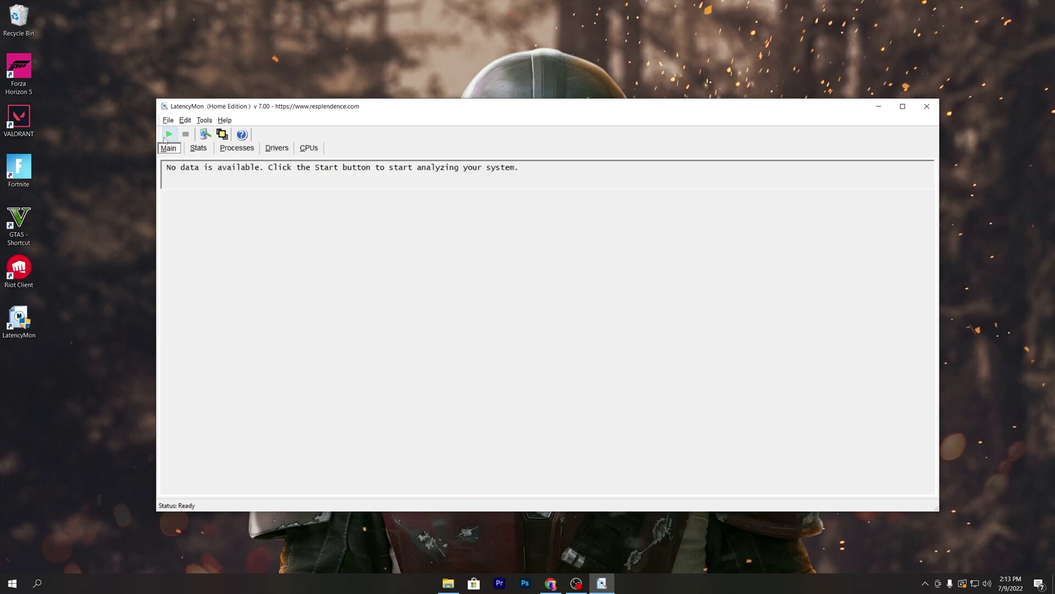
# Run a LatencyMon analysis showing 114.40 µs interrupt-to-process latency, then minimize LatencyMon.
pyautogui.click(169, 134)
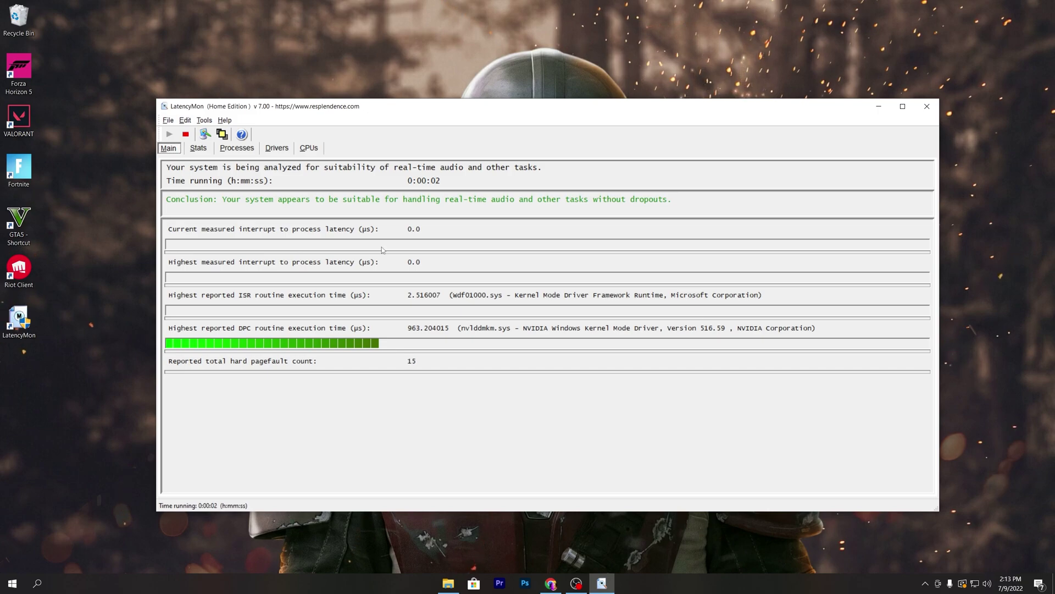
pyautogui.click(878, 106)
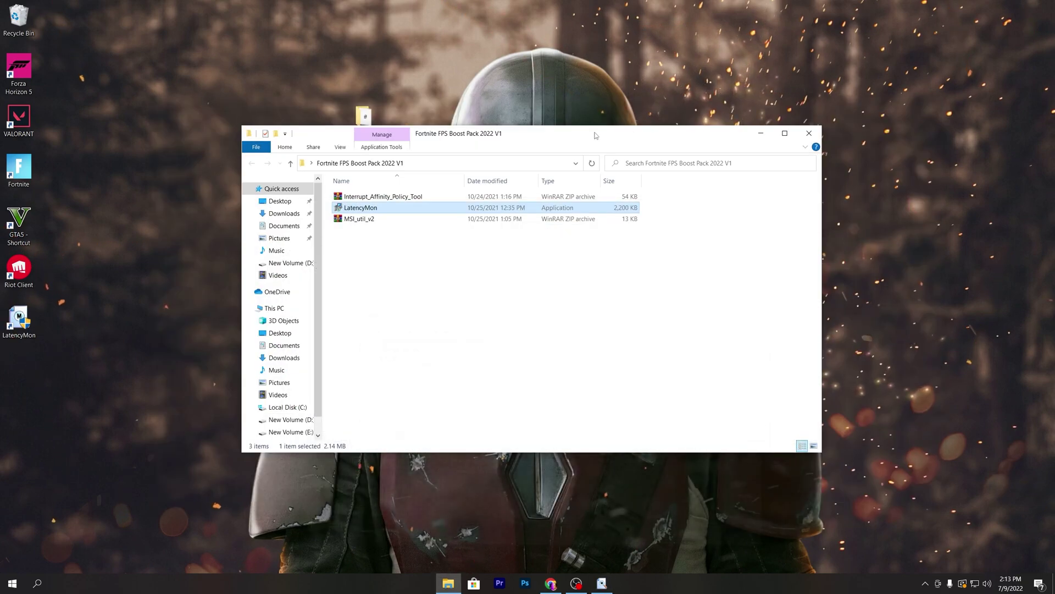
# Try running MSI_util_v2 straight from its archive, dismiss the registry access error and close it.
pyautogui.doubleClick(358, 220)
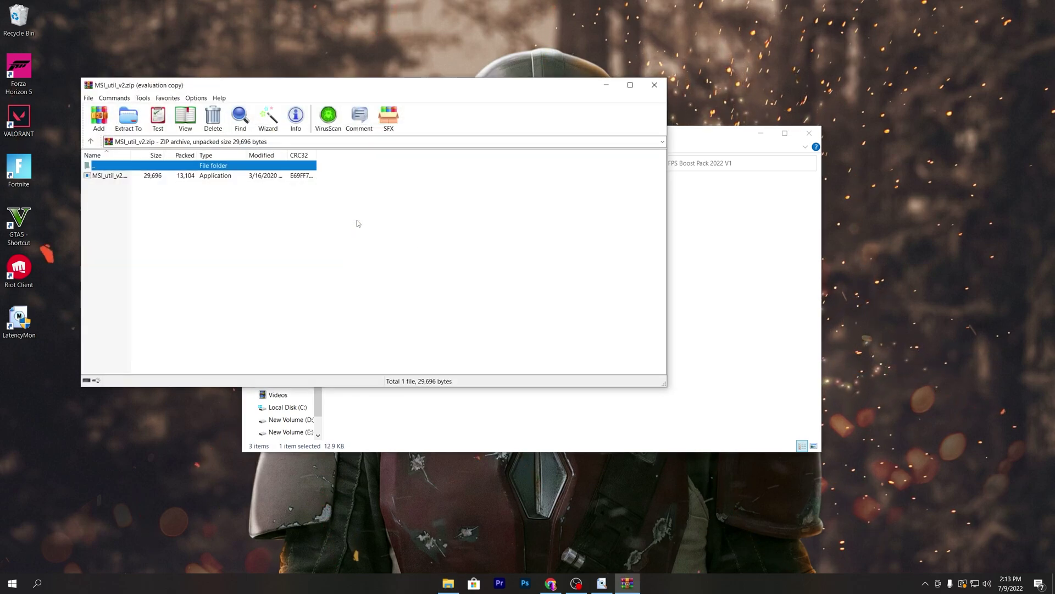
pyautogui.doubleClick(99, 179)
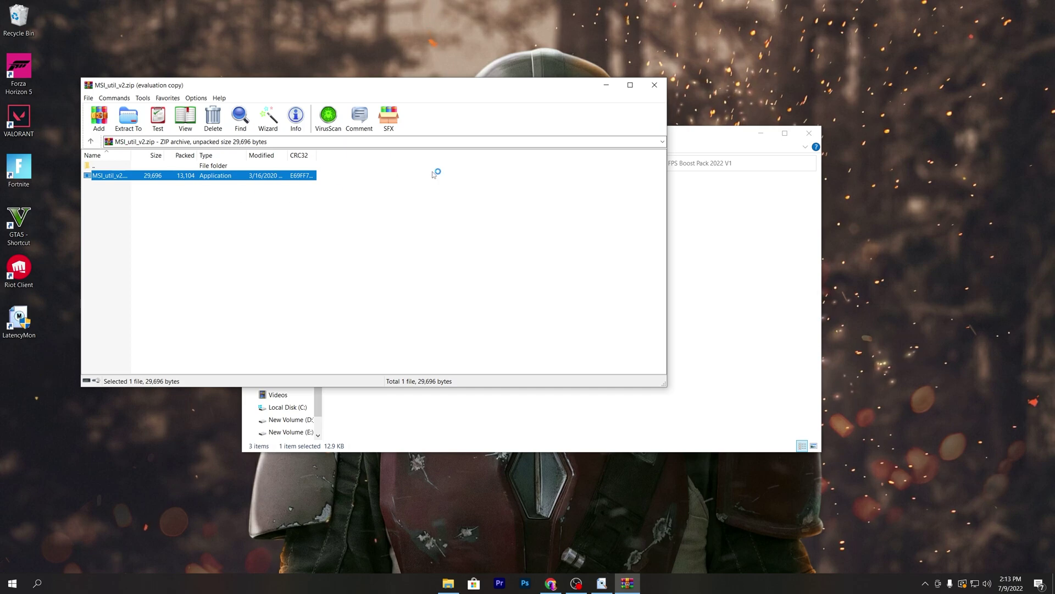
pyautogui.click(654, 85)
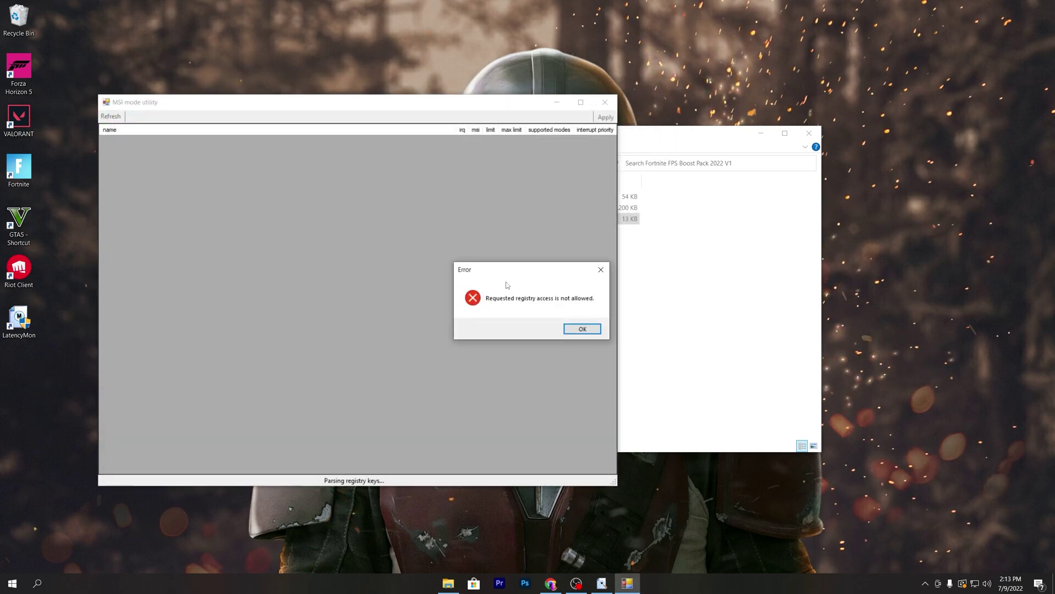
pyautogui.click(582, 328)
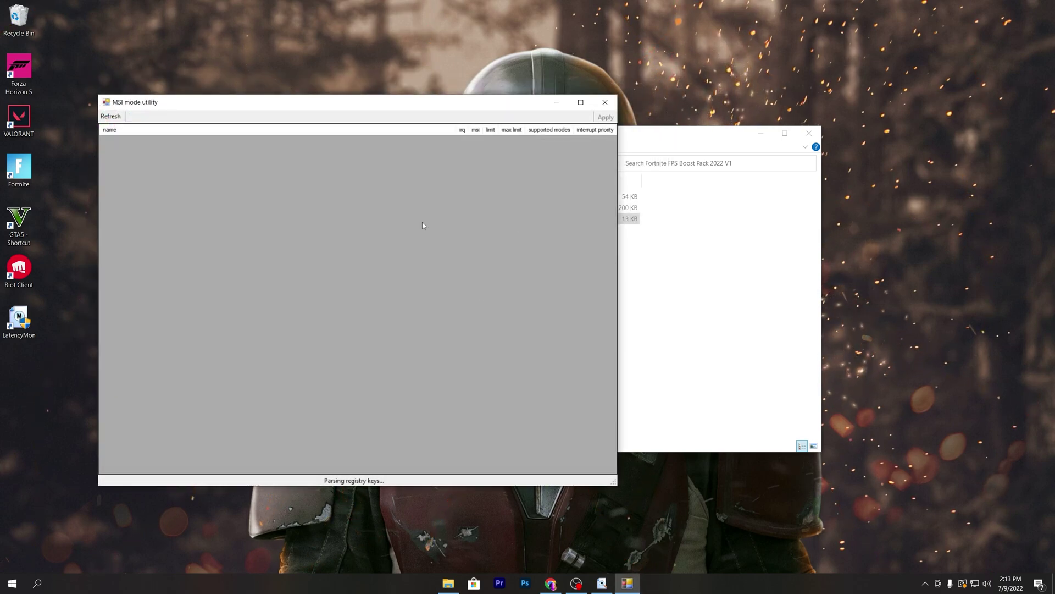
pyautogui.click(606, 102)
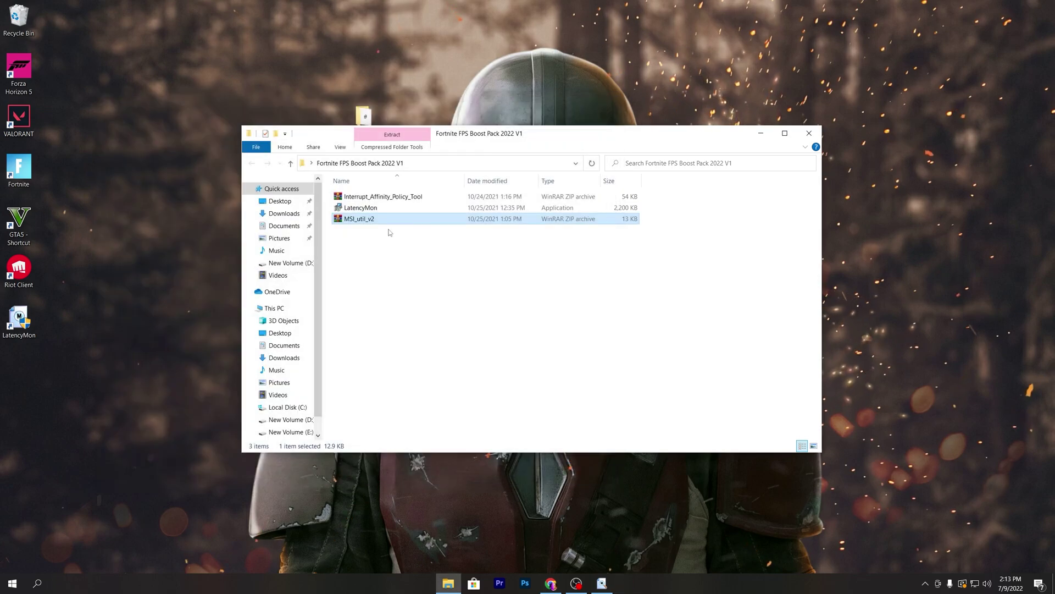
# Extract MSI_util_v2 into the boost pack folder and run it as administrator.
pyautogui.doubleClick(355, 219)
pyautogui.moveTo(108, 175); pyautogui.dragTo(694, 325)
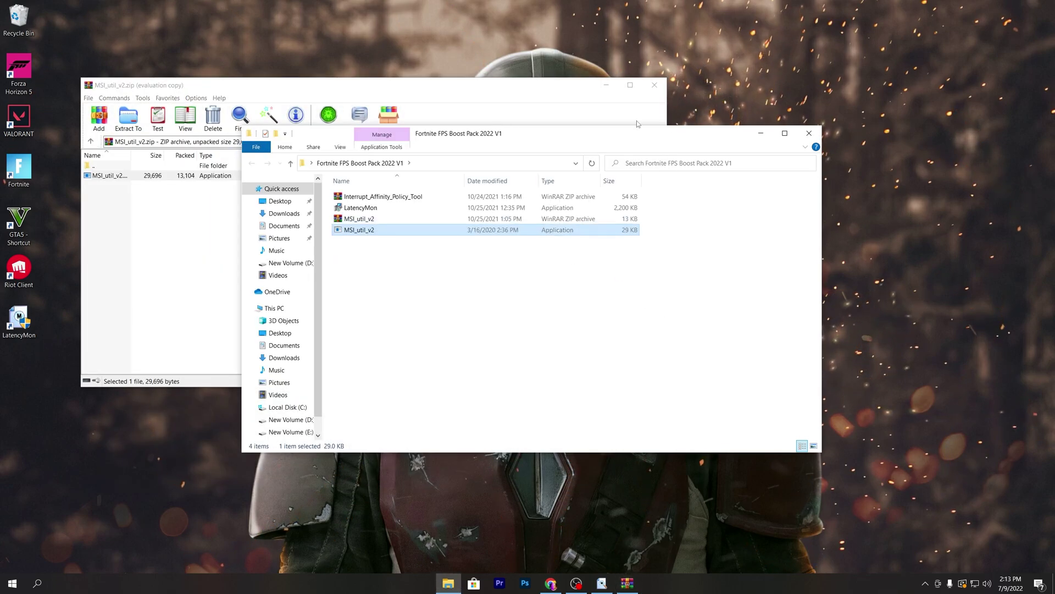
pyautogui.click(655, 83)
pyautogui.rightClick(350, 227)
pyautogui.click(396, 246)
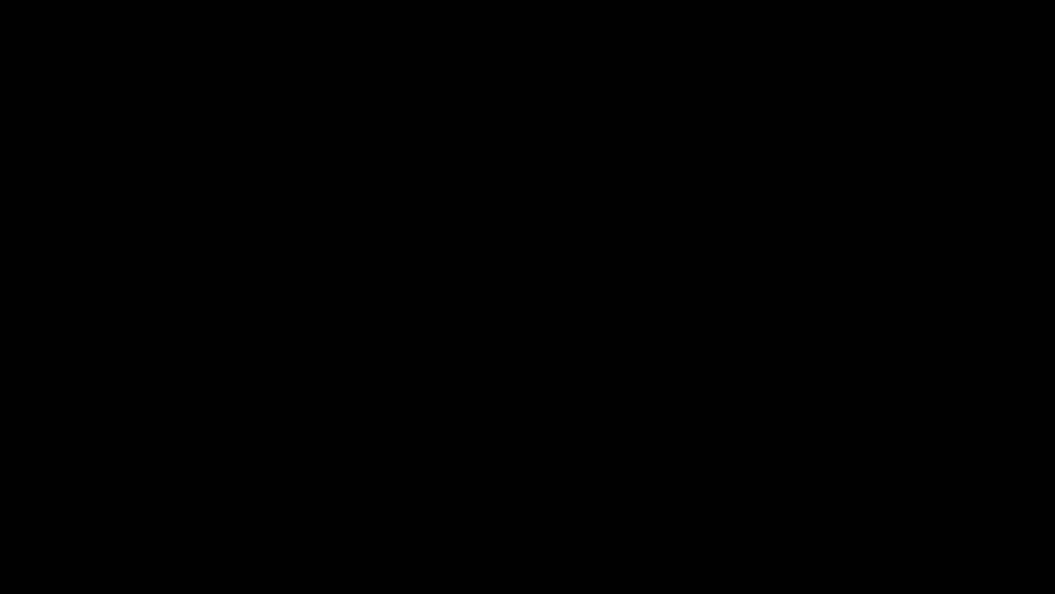
pyautogui.click(469, 353)
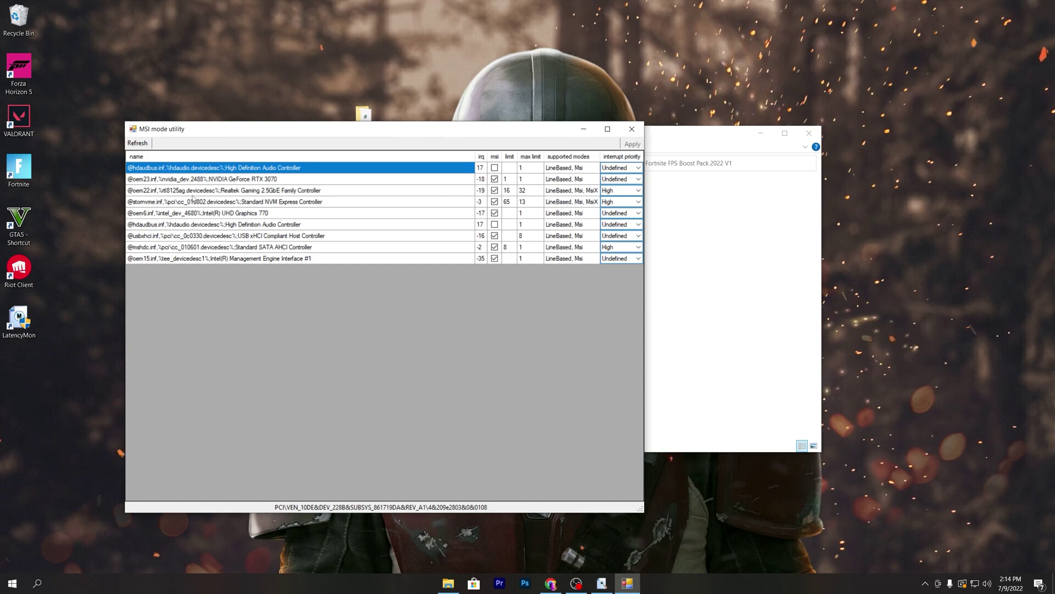
# Refresh the device list, set the NVIDIA GeForce RTX 3070's interrupt priority to High, then close the utility.
pyautogui.click(137, 143)
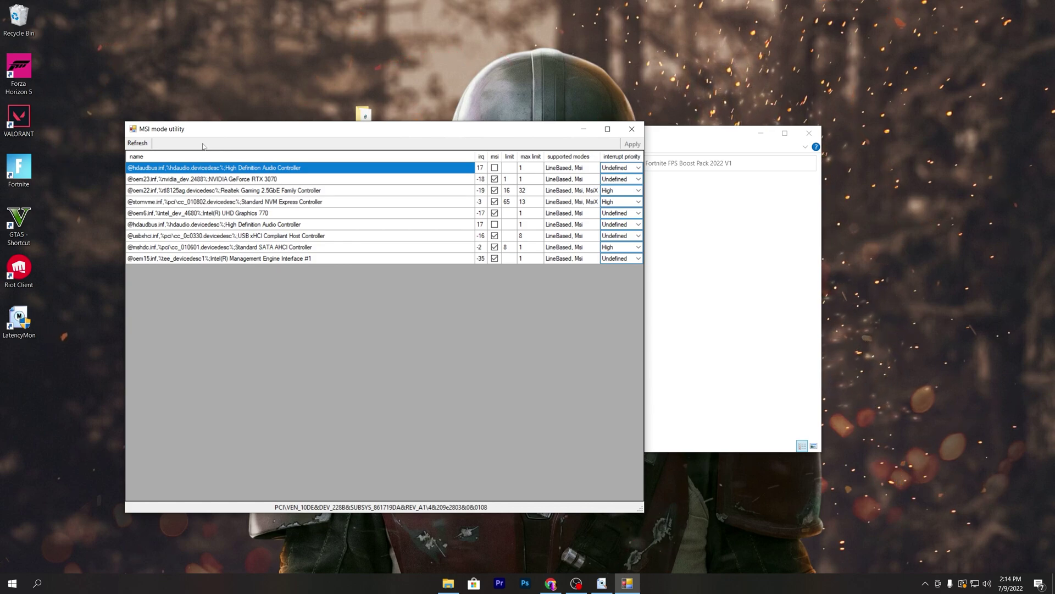
pyautogui.click(281, 180)
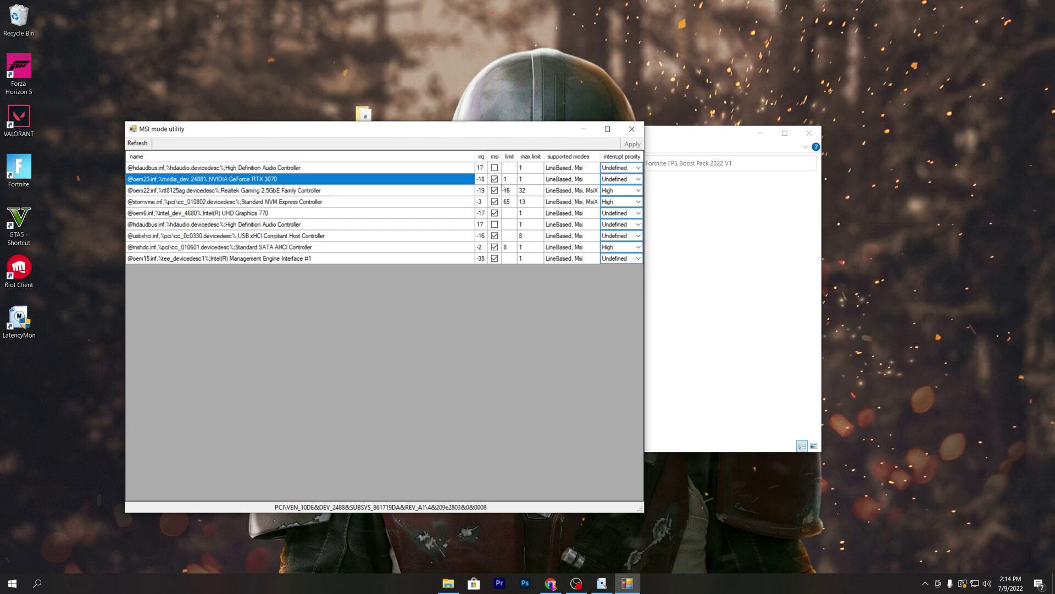
pyautogui.click(637, 179)
pyautogui.click(610, 208)
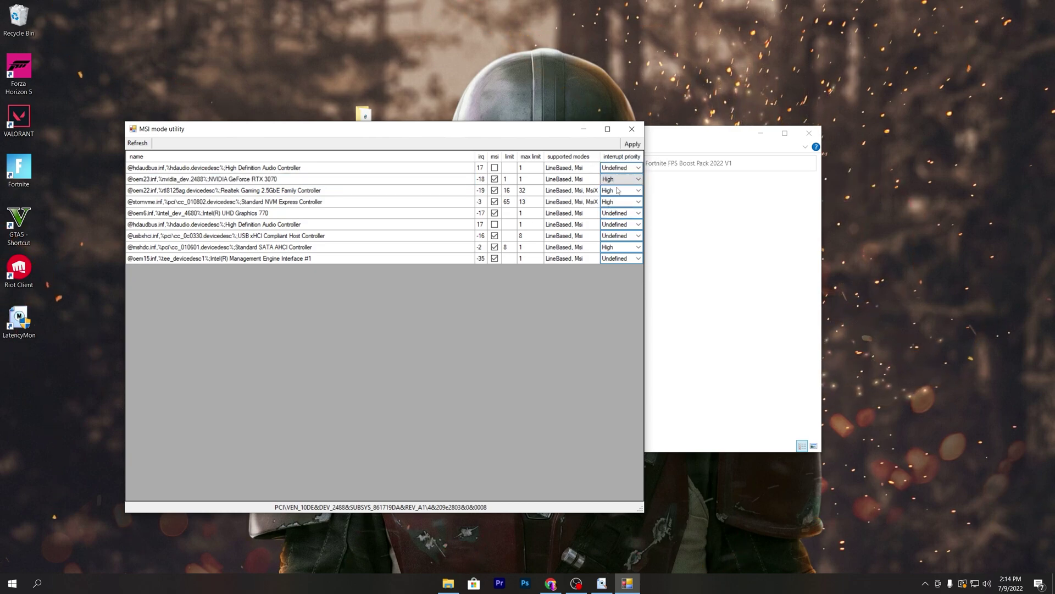
pyautogui.click(631, 130)
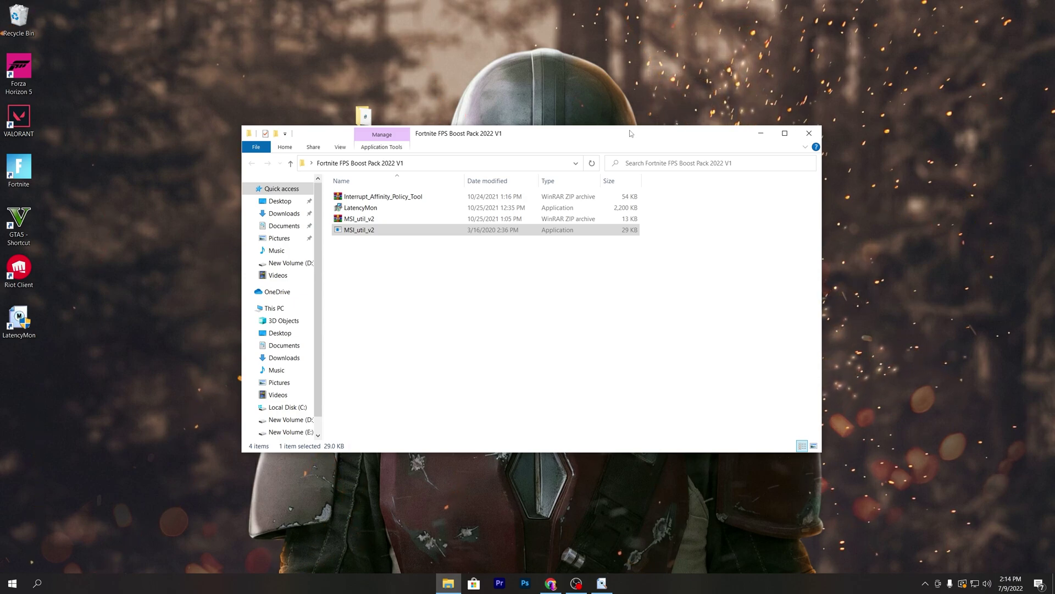
# Extract intPolicy_ia64, intPolicy_x64 and intPolicy_x86 from Interrupt_Affinity_Policy_Tool.zip into the boost pack folder.
pyautogui.click(363, 196)
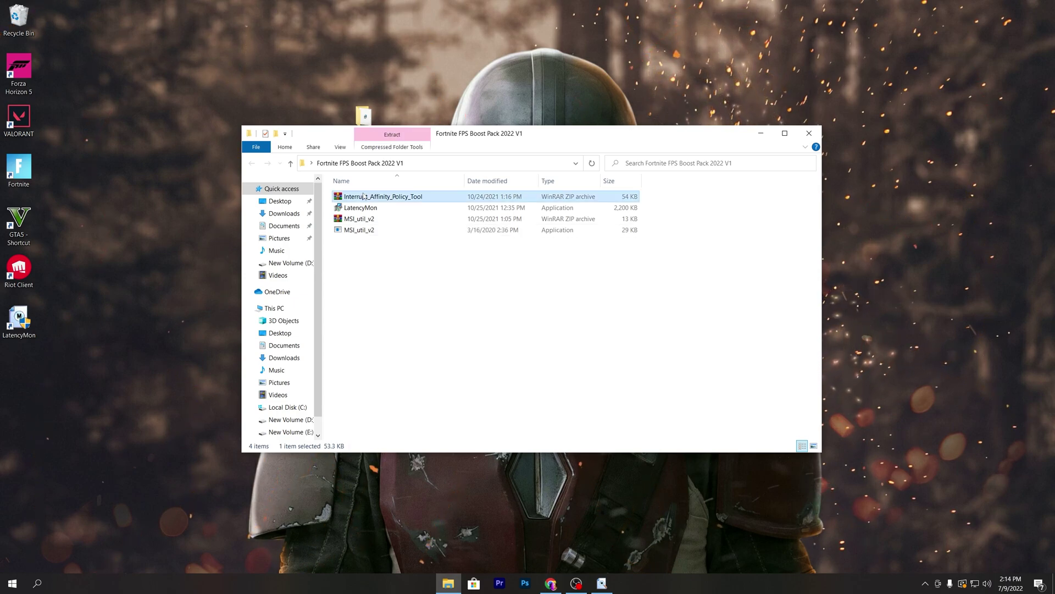
pyautogui.click(363, 196)
pyautogui.click(424, 247)
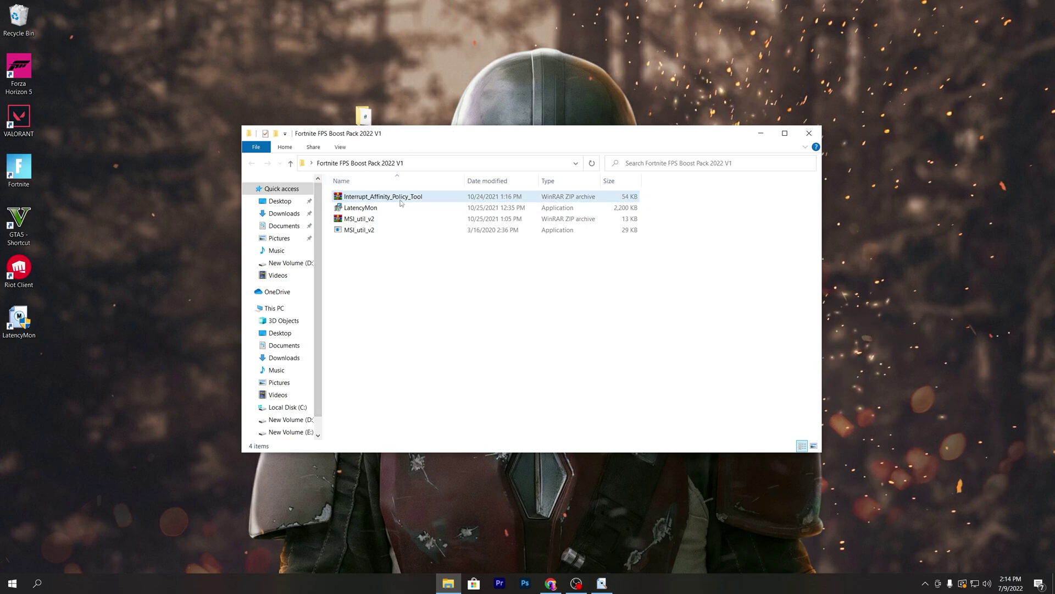
pyautogui.doubleClick(385, 196)
pyautogui.moveTo(147, 204); pyautogui.dragTo(484, 308)
pyautogui.click(655, 85)
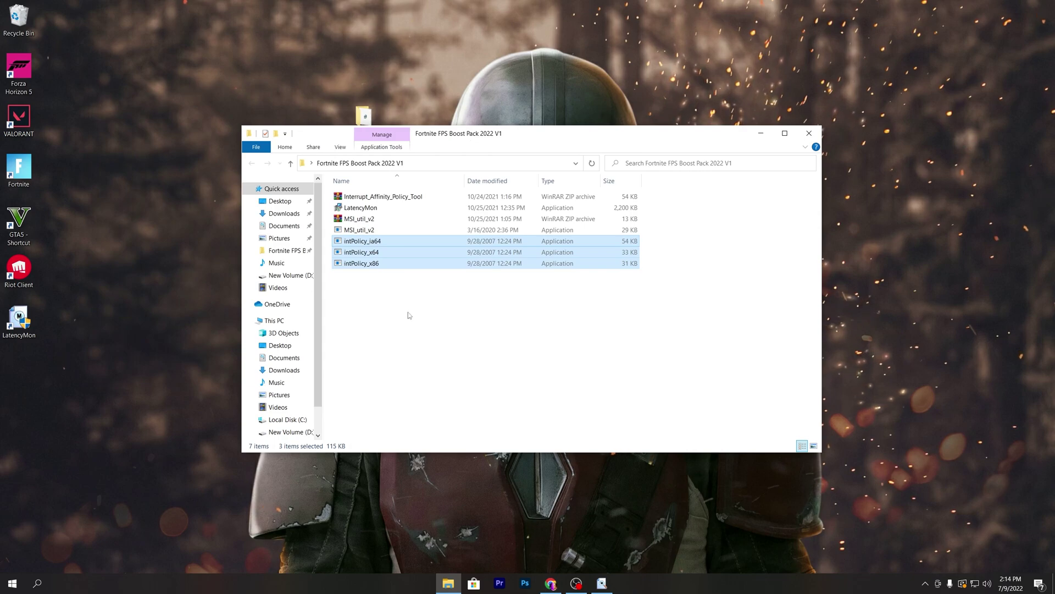
pyautogui.click(412, 304)
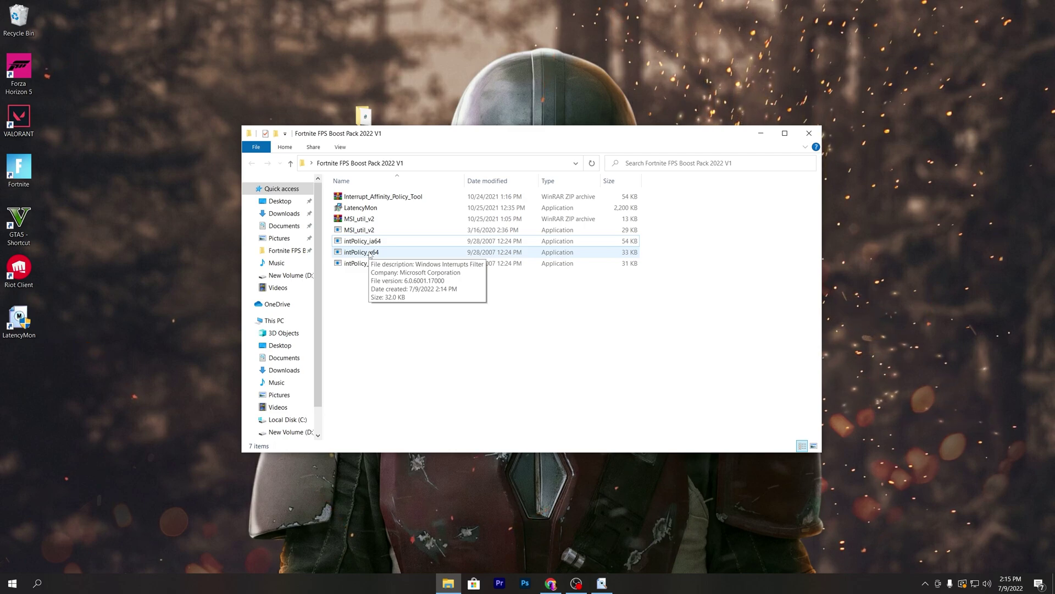
# Run intPolicy_x64 as administrator, select the NVIDIA GeForce RTX 3070, and dismiss the affinity mask error.
pyautogui.rightClick(369, 255)
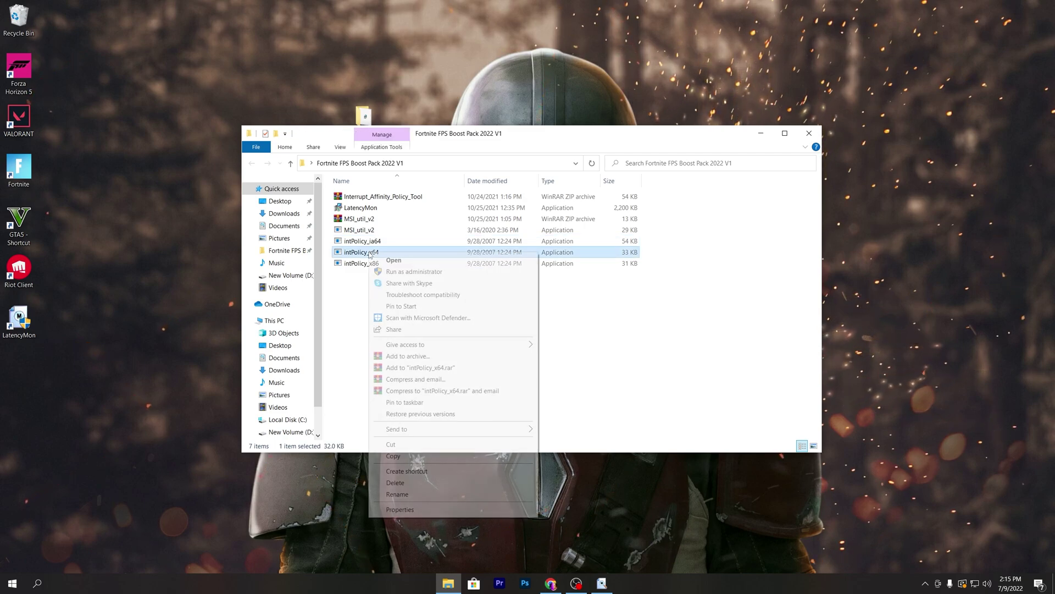
pyautogui.click(398, 272)
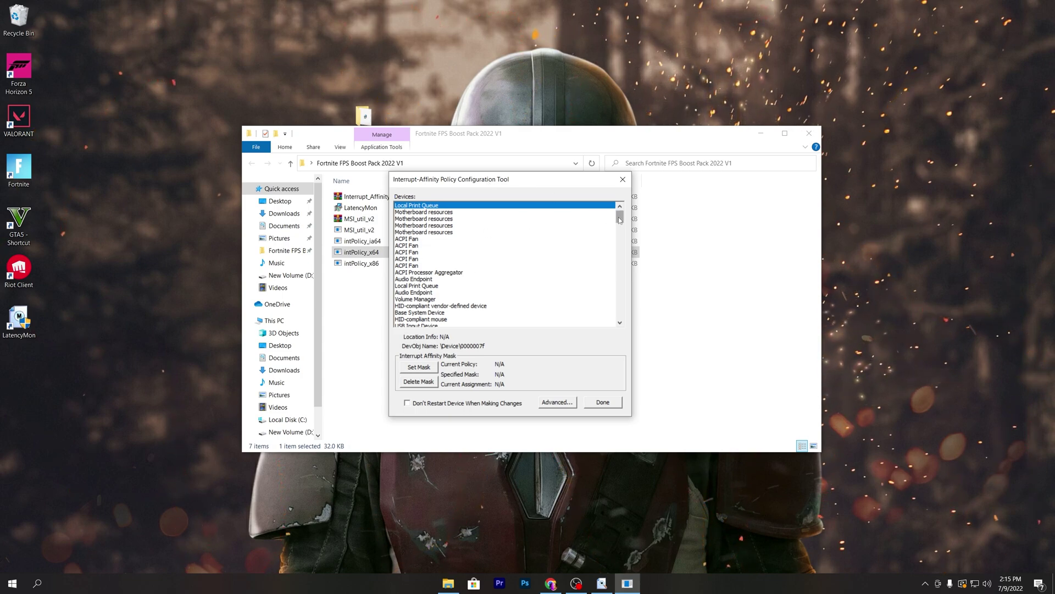
pyautogui.moveTo(620, 220); pyautogui.dragTo(625, 232)
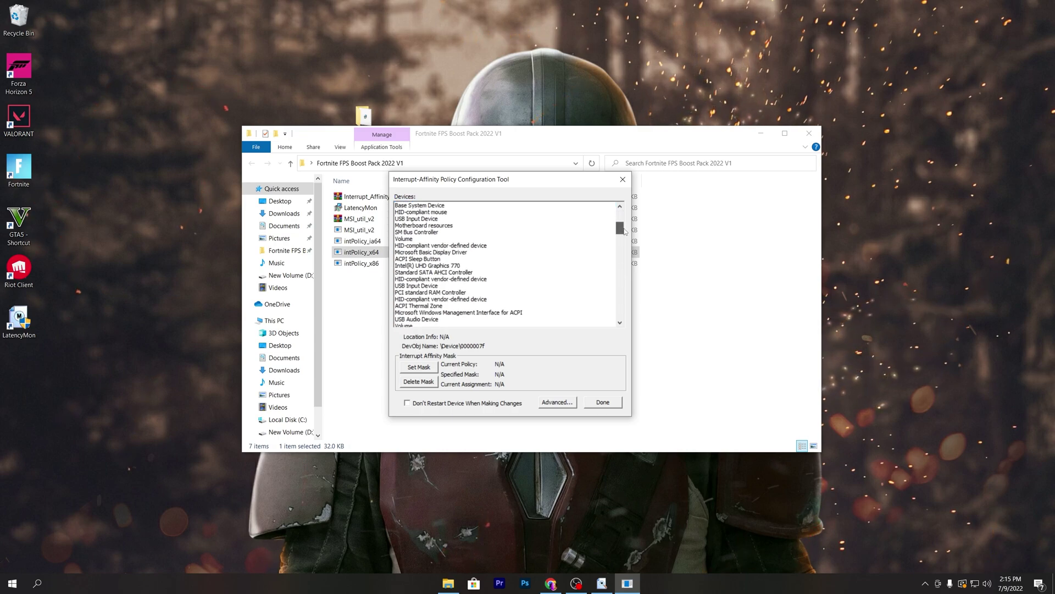
pyautogui.click(446, 246)
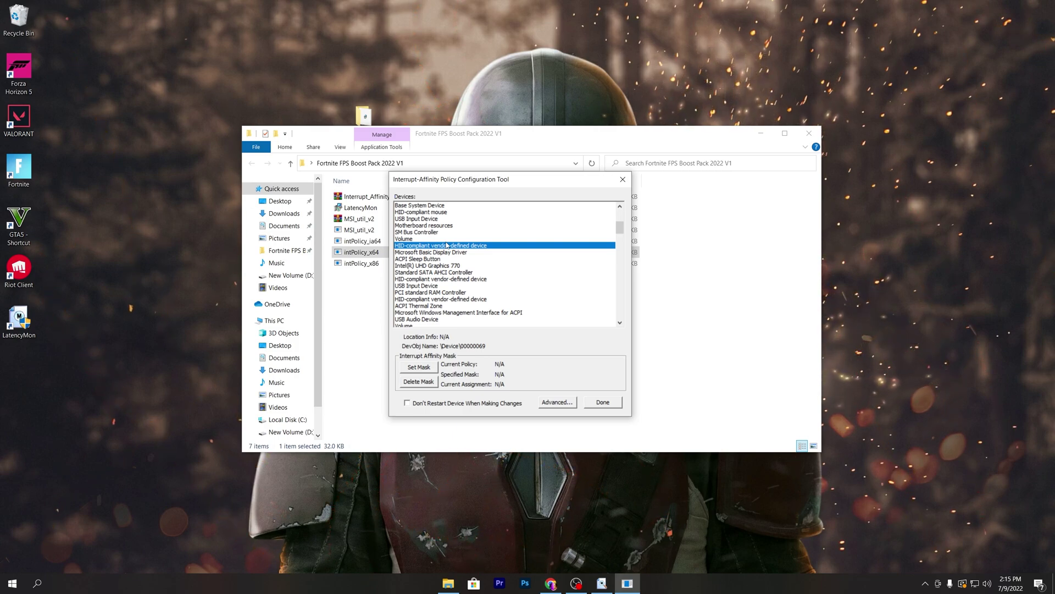
pyautogui.press('n')
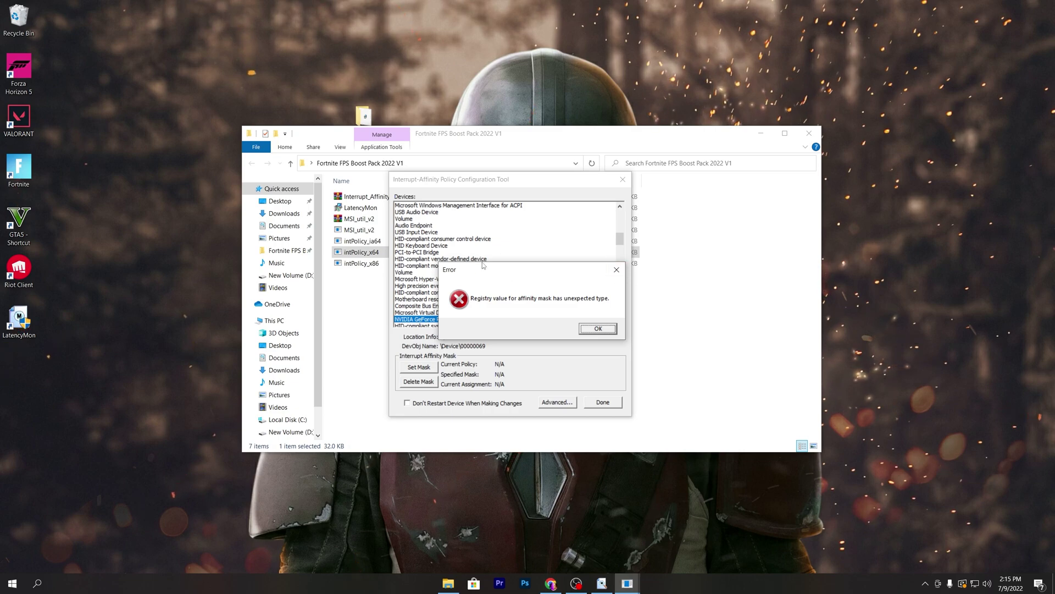
pyautogui.moveTo(507, 269); pyautogui.dragTo(431, 276)
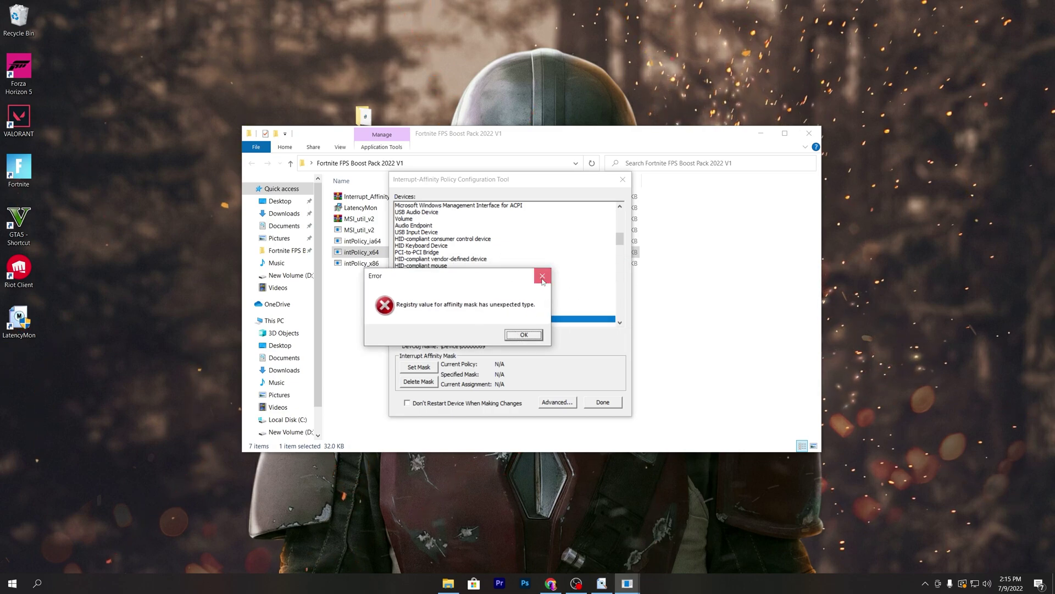
pyautogui.click(522, 336)
pyautogui.scroll(-1, 440, 297)
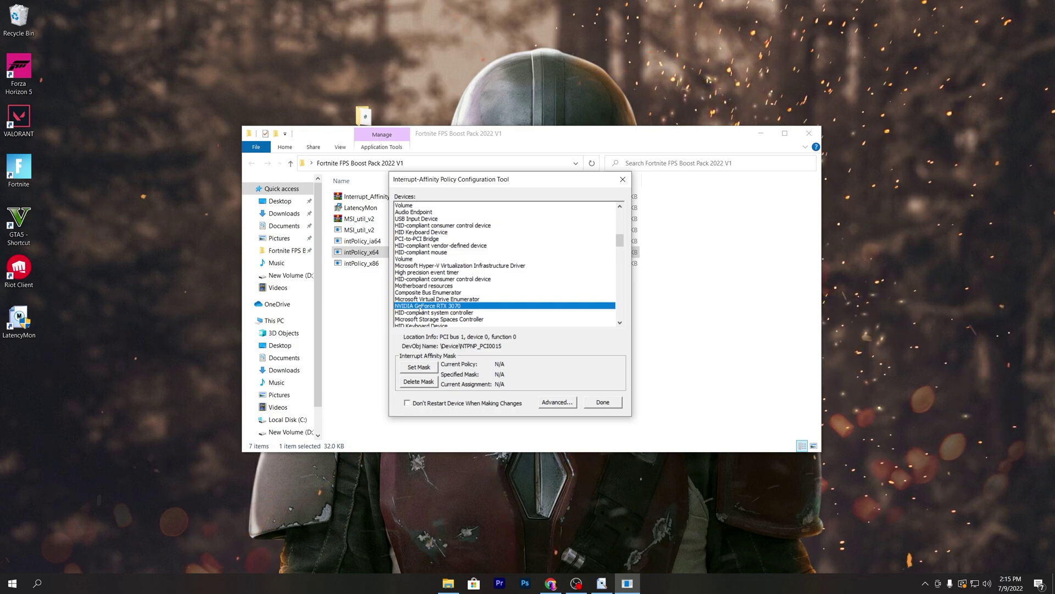
# Open the RTX 3070's Processor Affinity Policy dialog with Set Mask, move it aside, and right-click the taskbar.
pyautogui.click(418, 367)
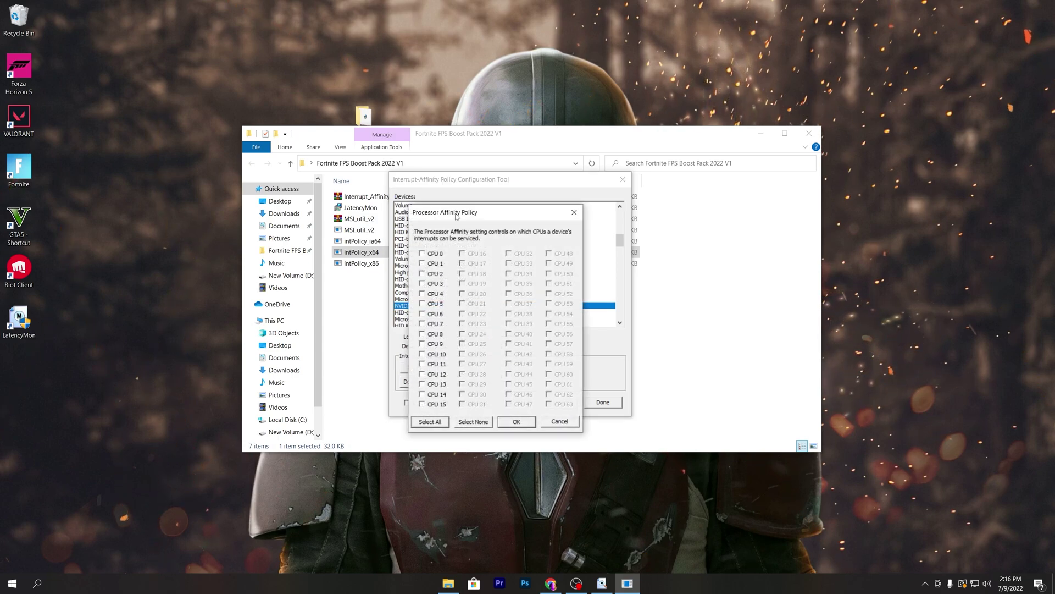
pyautogui.moveTo(454, 203); pyautogui.dragTo(472, 178)
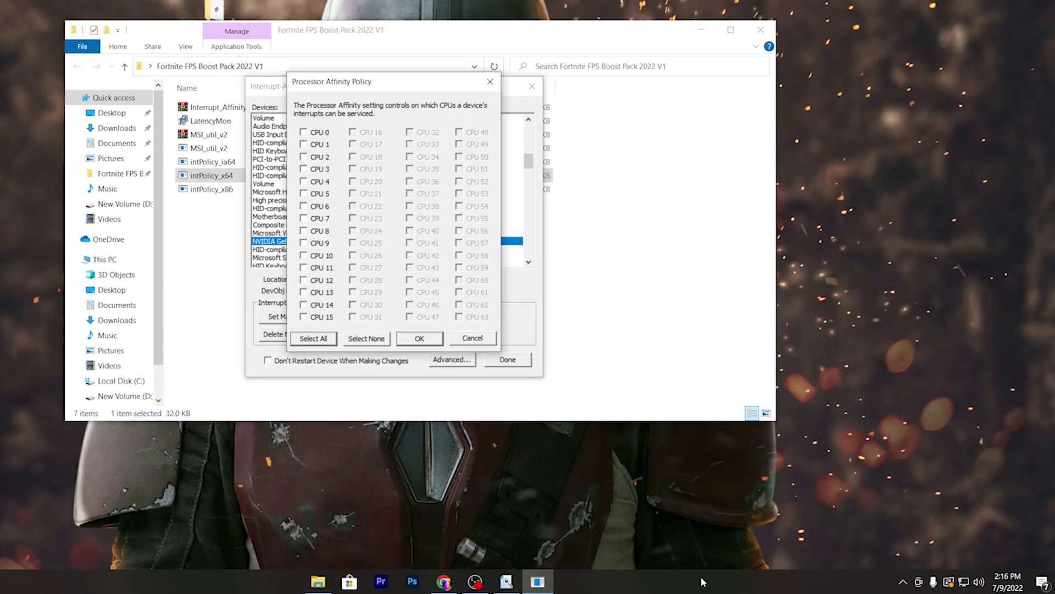
pyautogui.rightClick(671, 587)
# Check the i5-12600K's 16 logical processors in Task Manager's Performance tab, then move the window aside.
pyautogui.click(736, 520)
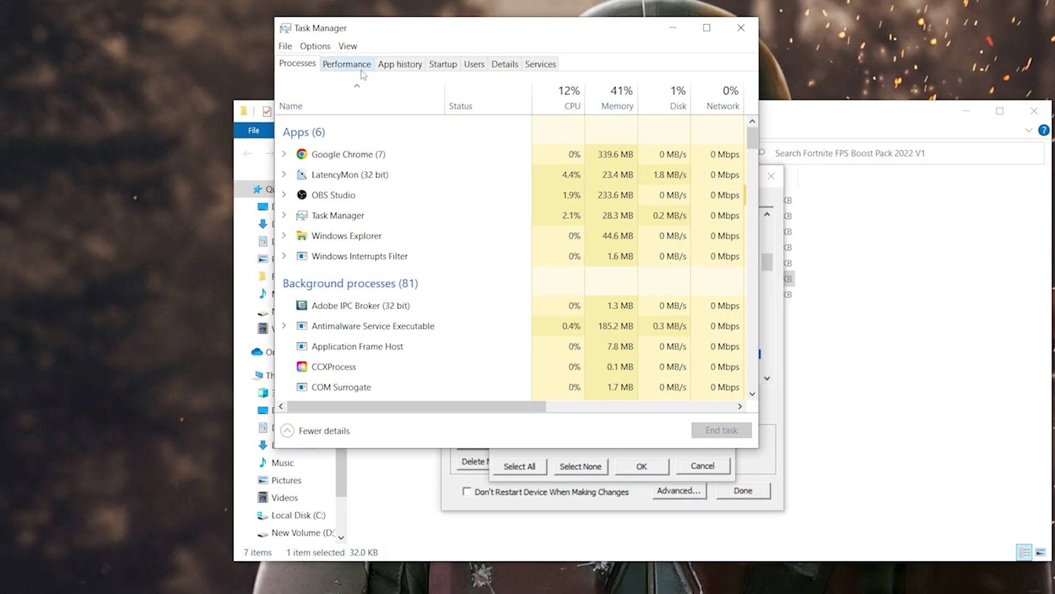
pyautogui.click(322, 66)
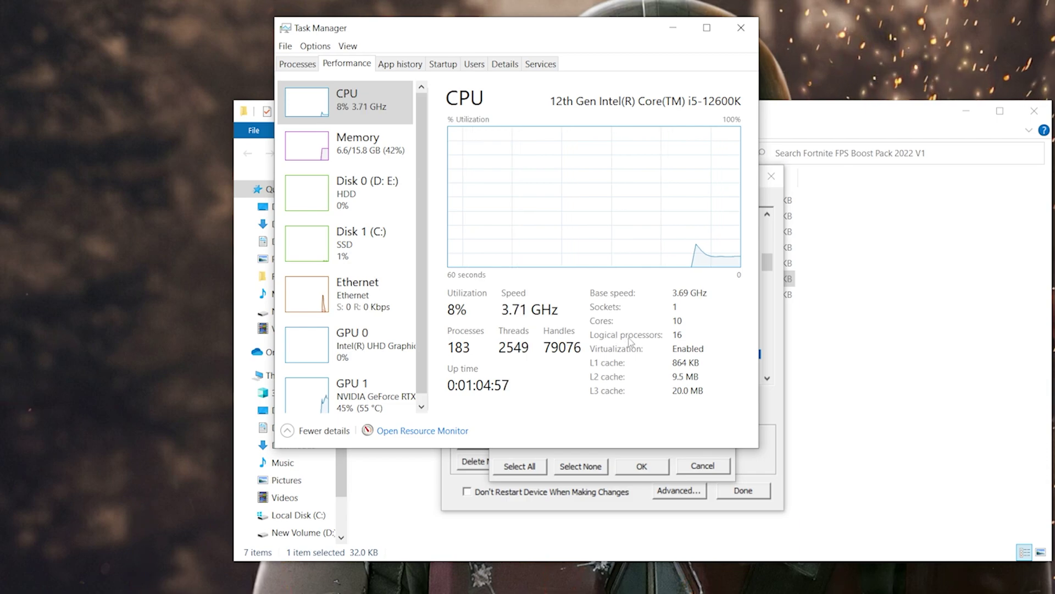
pyautogui.moveTo(550, 407); pyautogui.dragTo(988, 348)
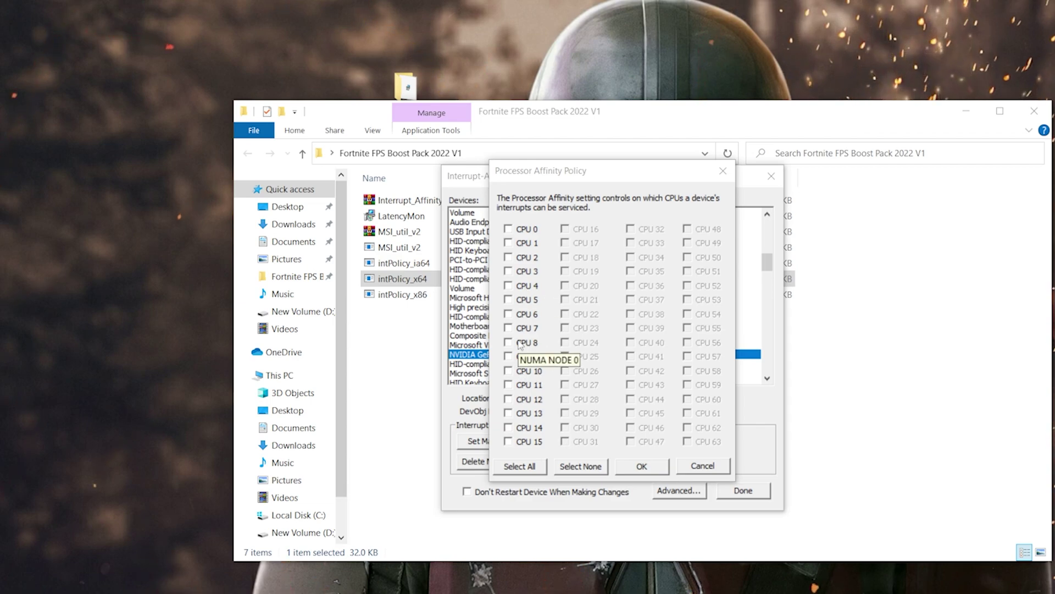
# Pin the RTX 3070's interrupts to CPU 10 (mask 0x400) and restart the GPU.
pyautogui.click(509, 374)
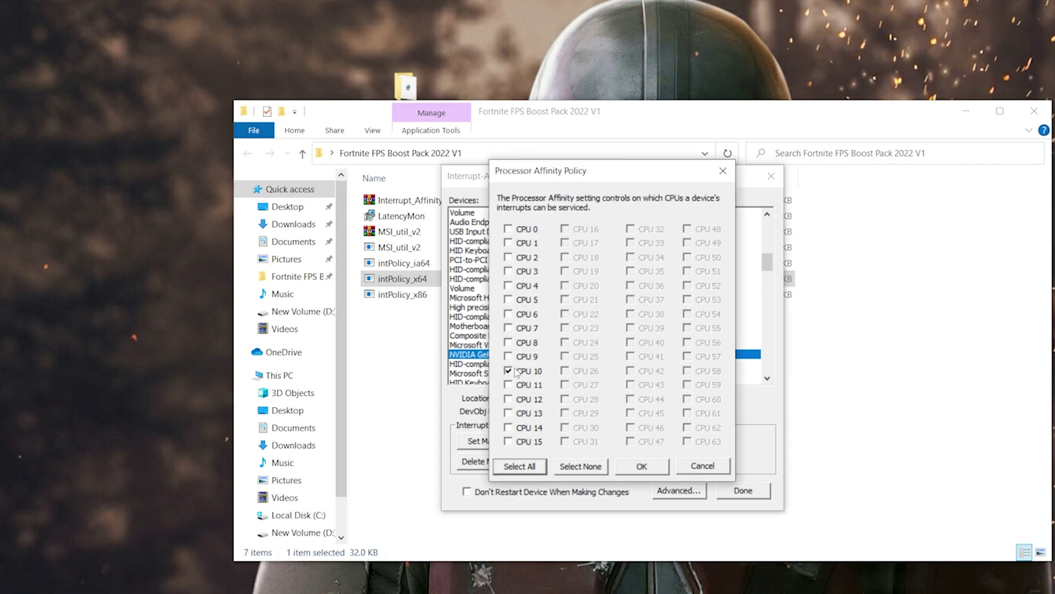
pyautogui.click(642, 466)
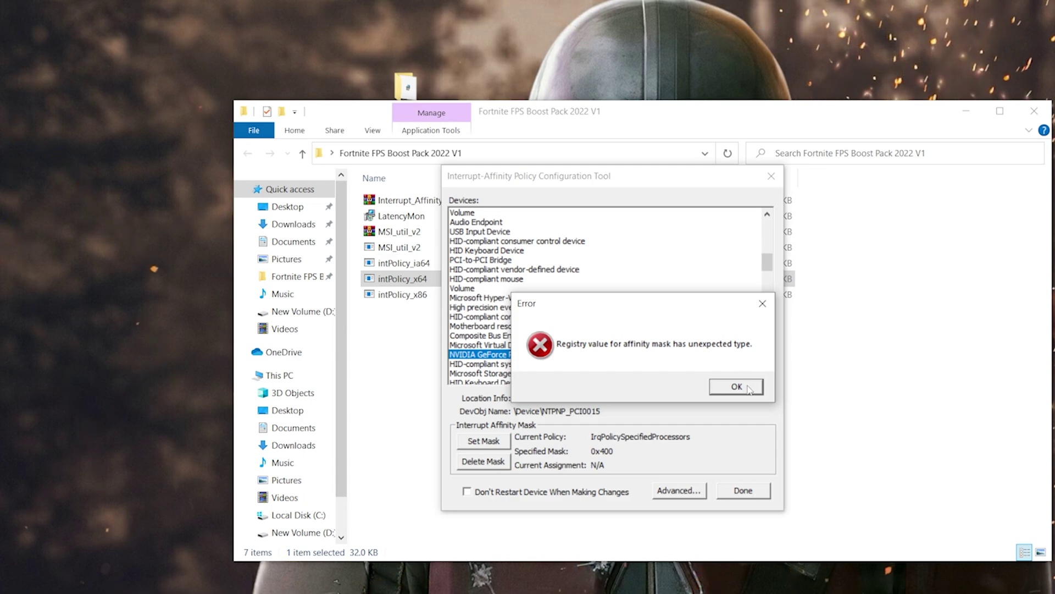
pyautogui.click(730, 388)
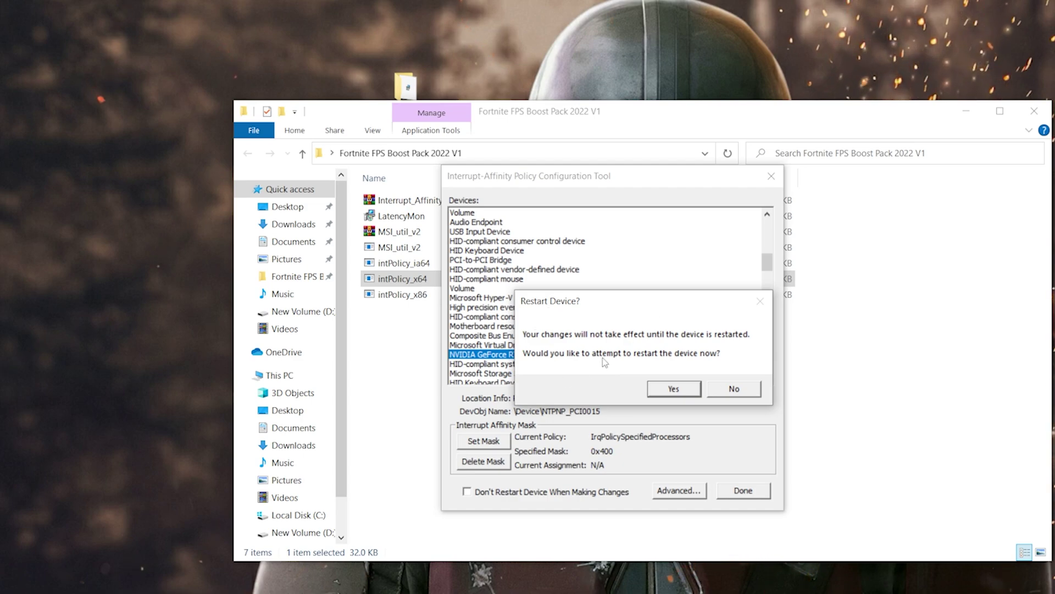
pyautogui.click(696, 386)
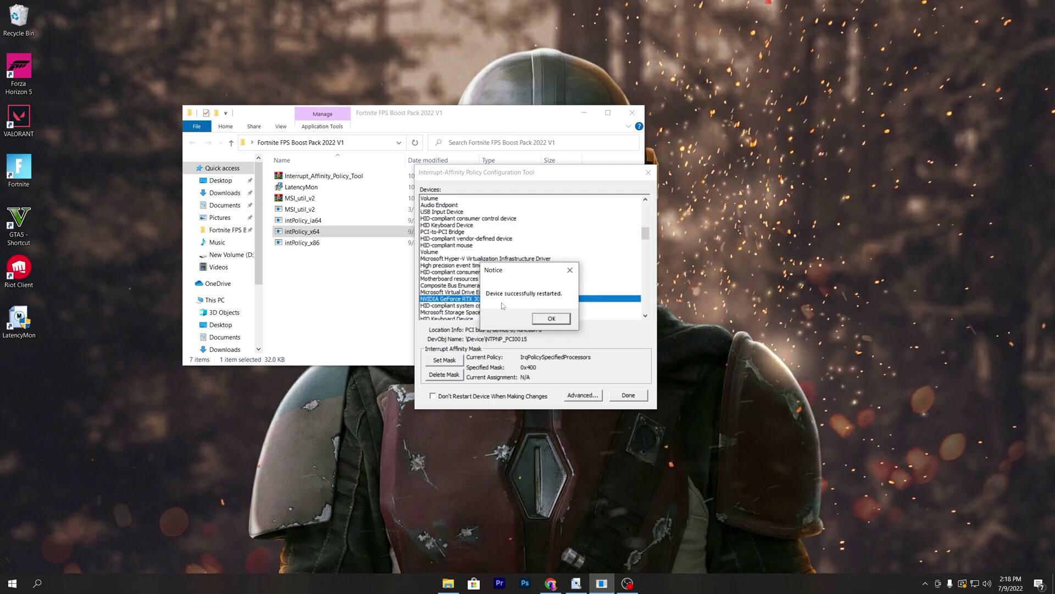
pyautogui.press('Return')
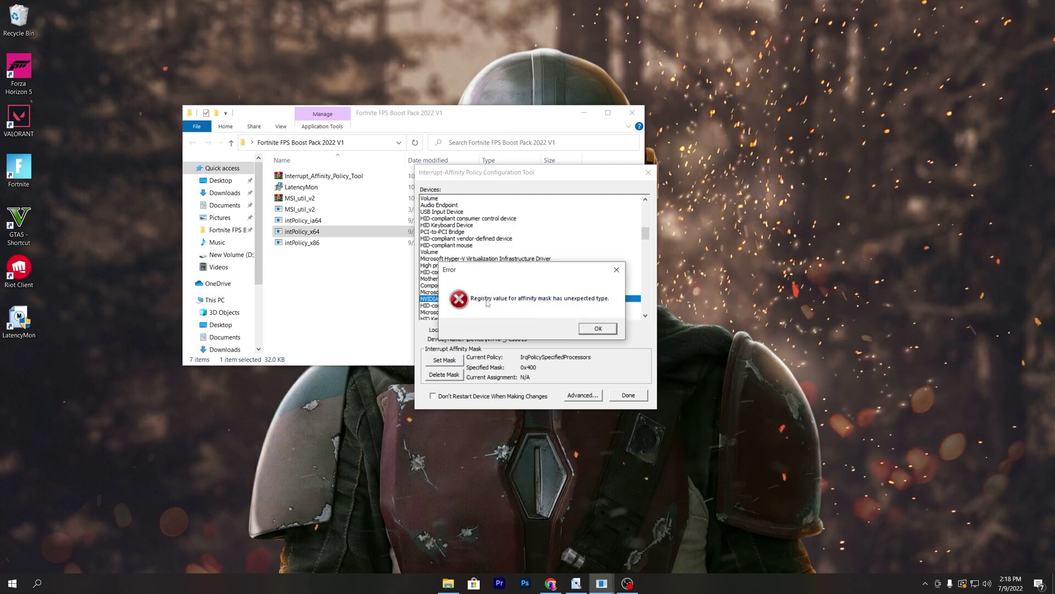
# Close the Interrupt-Affinity tool and the Fortnite FPS Boost Pack folder.
pyautogui.click(597, 328)
pyautogui.click(648, 172)
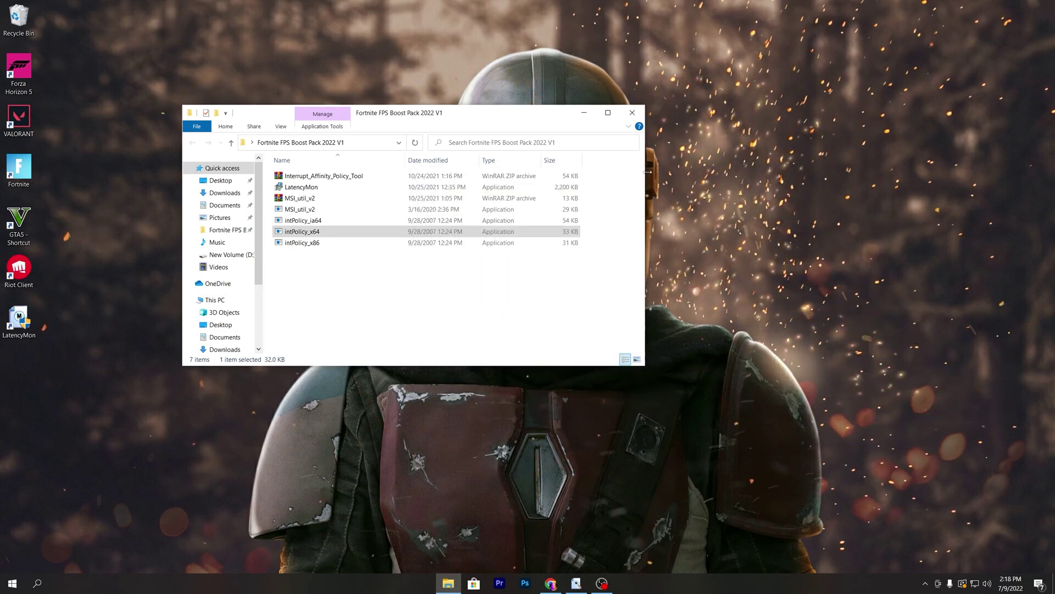
pyautogui.click(633, 113)
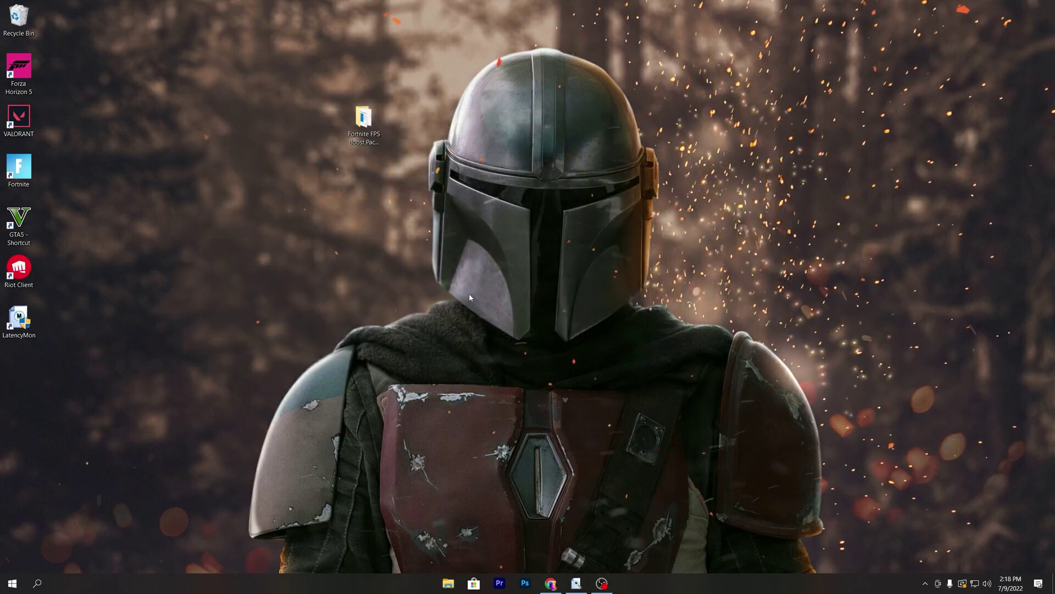
# Restore the LatencyMon window from the taskbar.
pyautogui.click(576, 582)
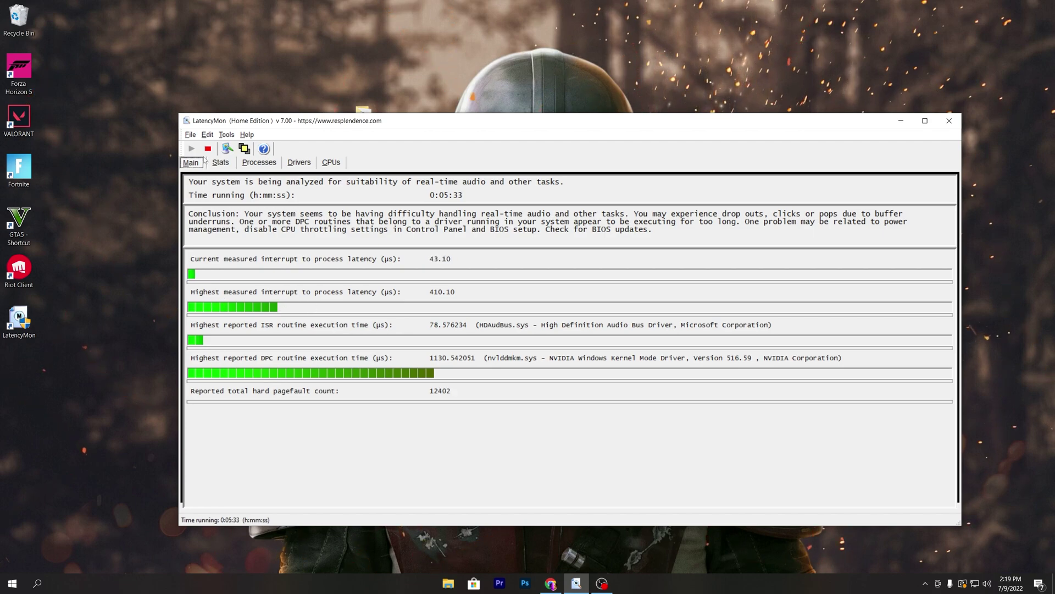
# Stop and restart LatencyMon monitoring to measure latency with fresh counters.
pyautogui.click(210, 149)
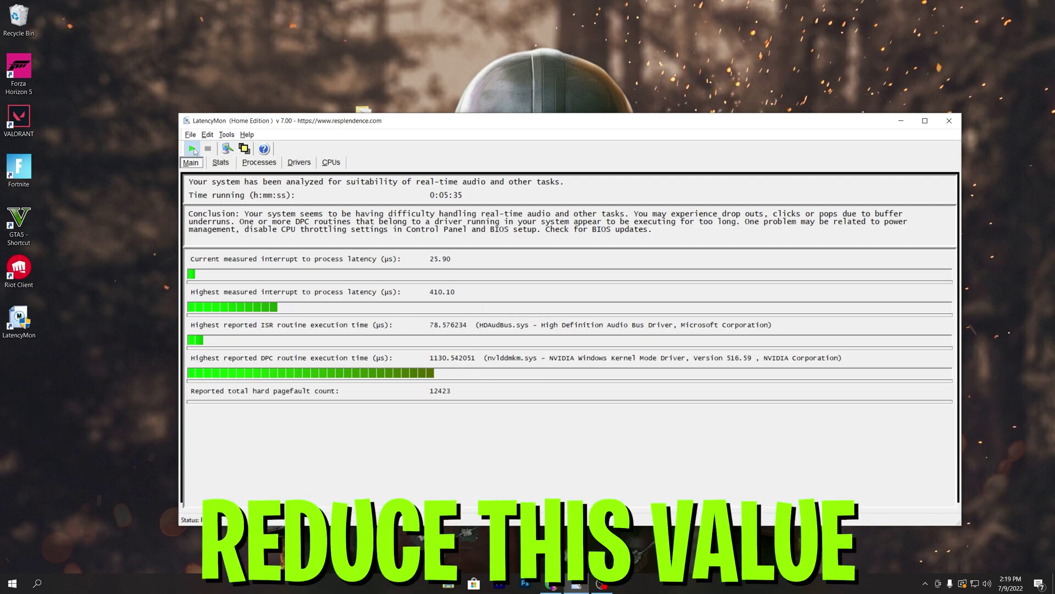
pyautogui.click(193, 149)
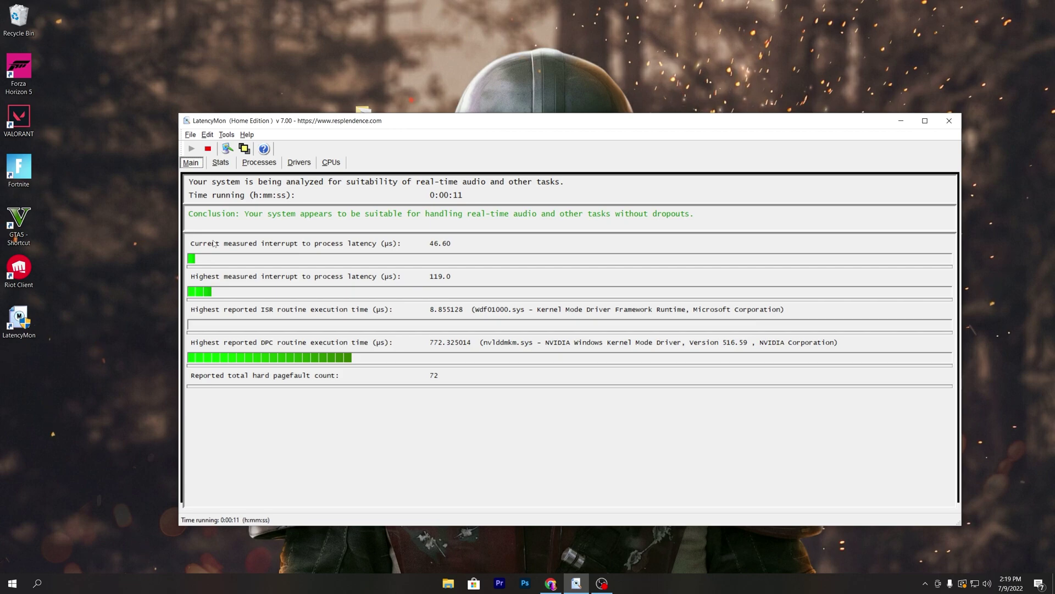
# Review LatencyMon's Stats and Processes sorted by Hard pagefaults, then the Drivers list.
pyautogui.click(219, 165)
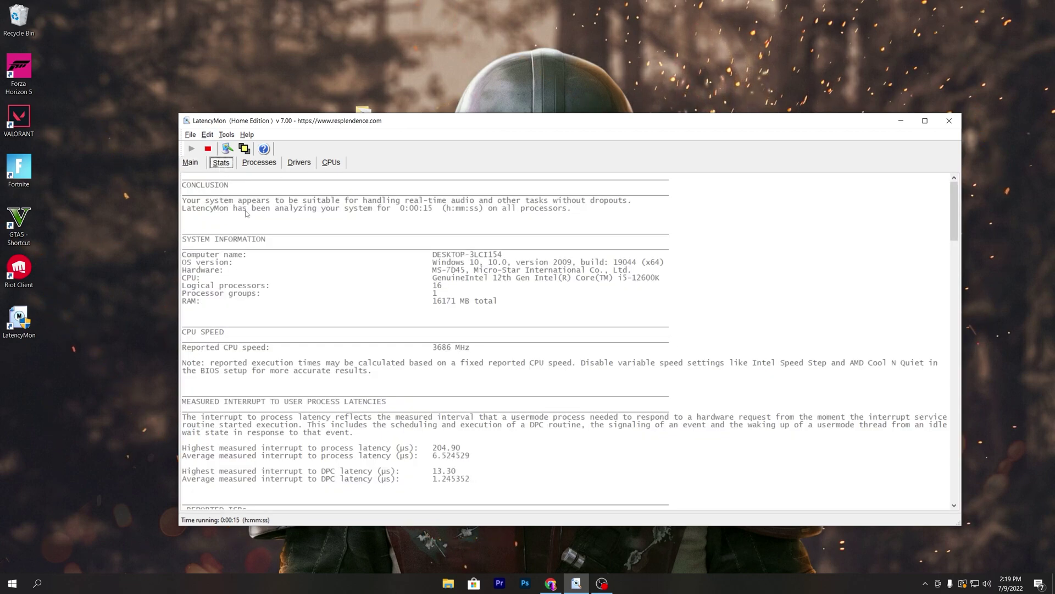
pyautogui.click(265, 162)
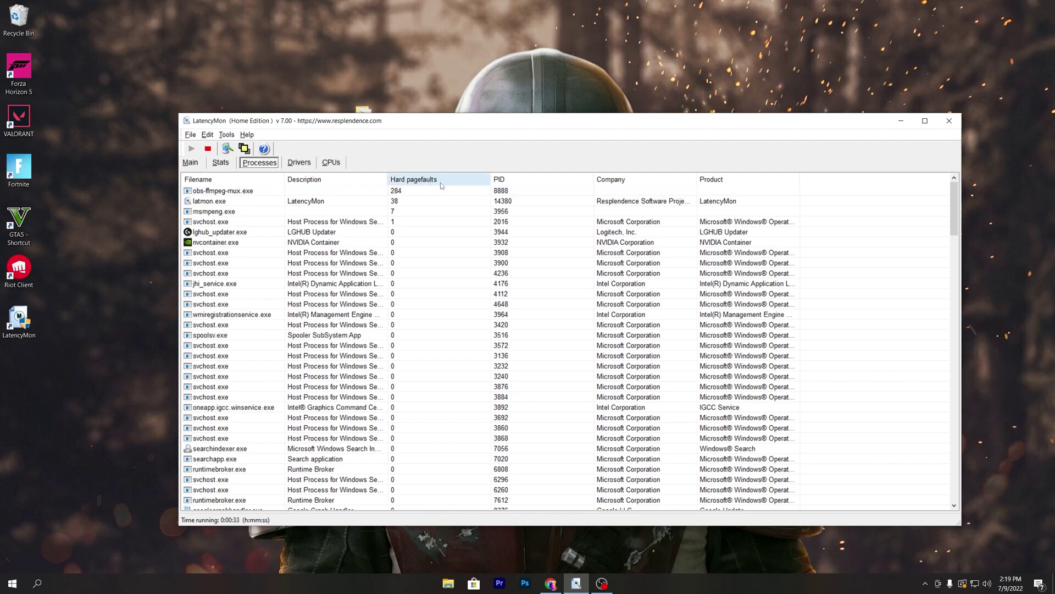
pyautogui.click(417, 181)
pyautogui.click(419, 181)
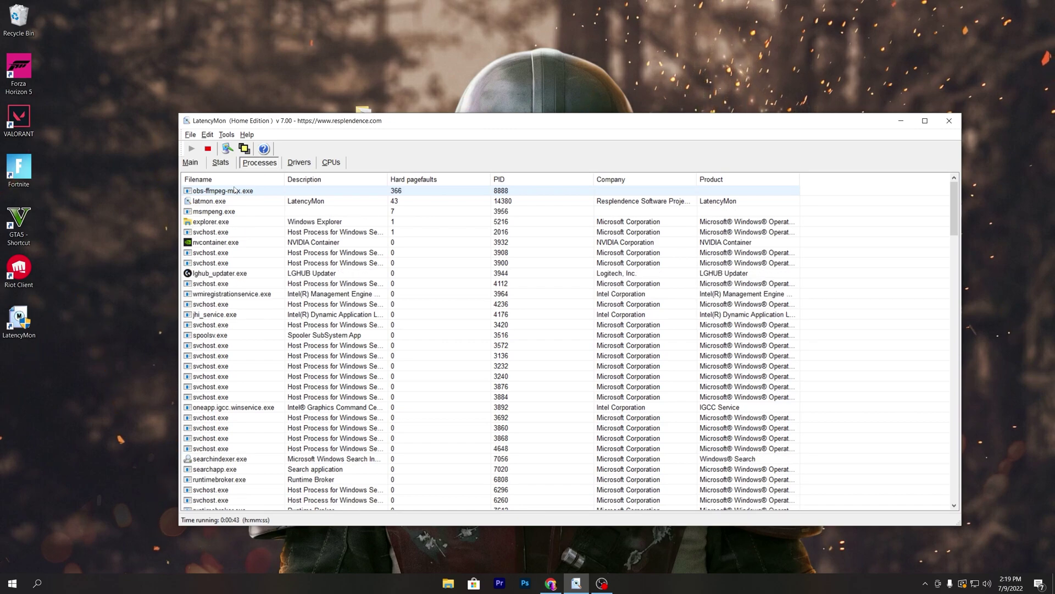
pyautogui.click(306, 164)
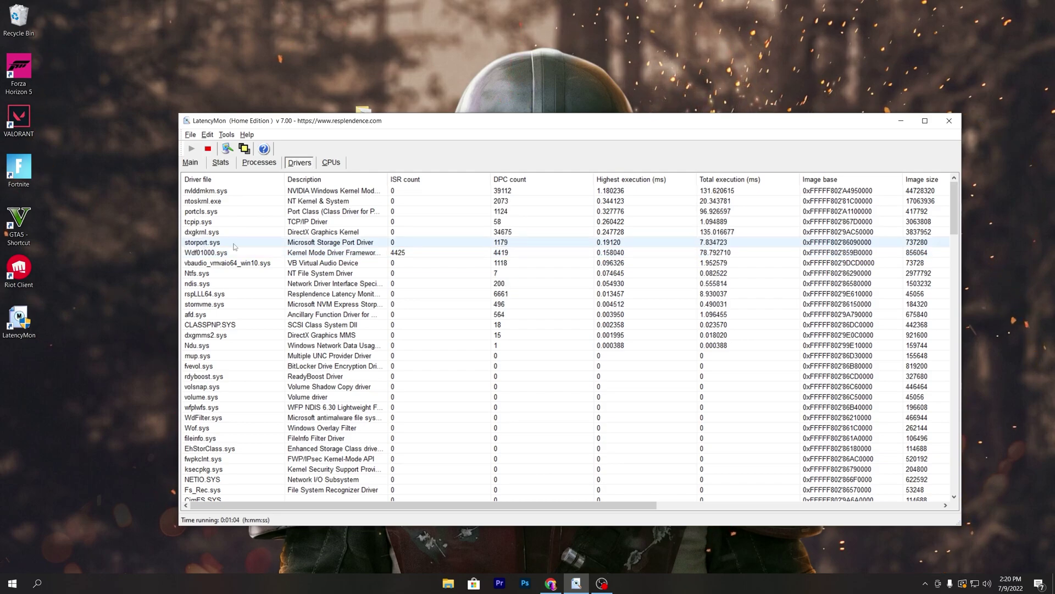
# Close LatencyMon.
pyautogui.click(946, 122)
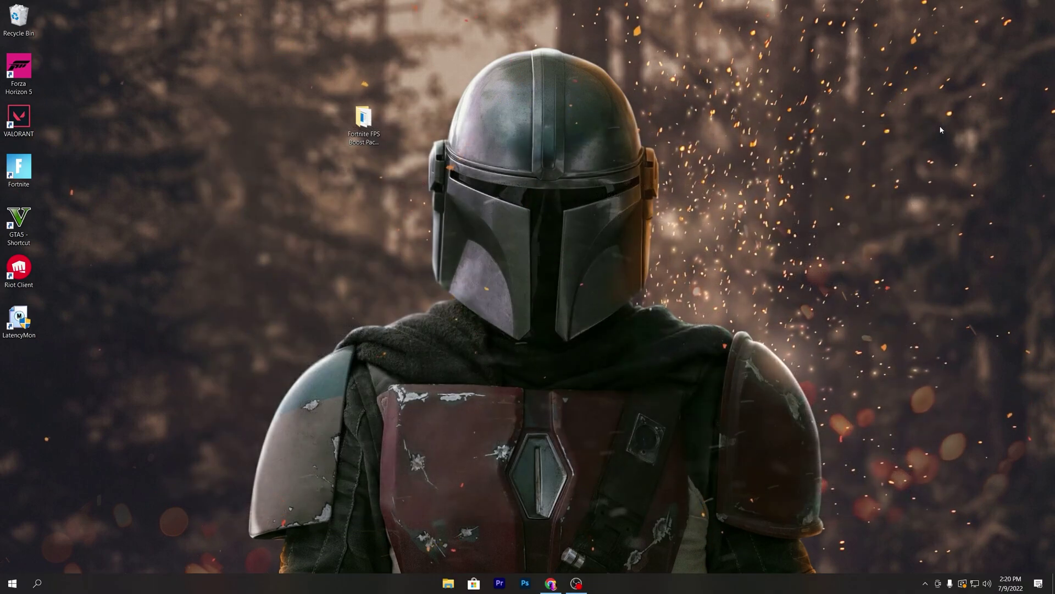